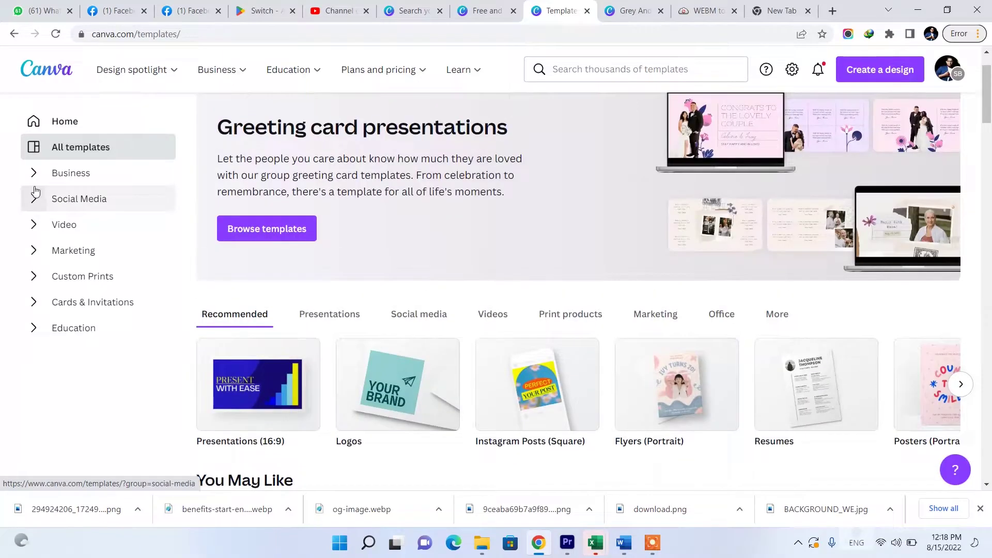
Step: Show the Logo templates in the Marketing category
click(37, 260)
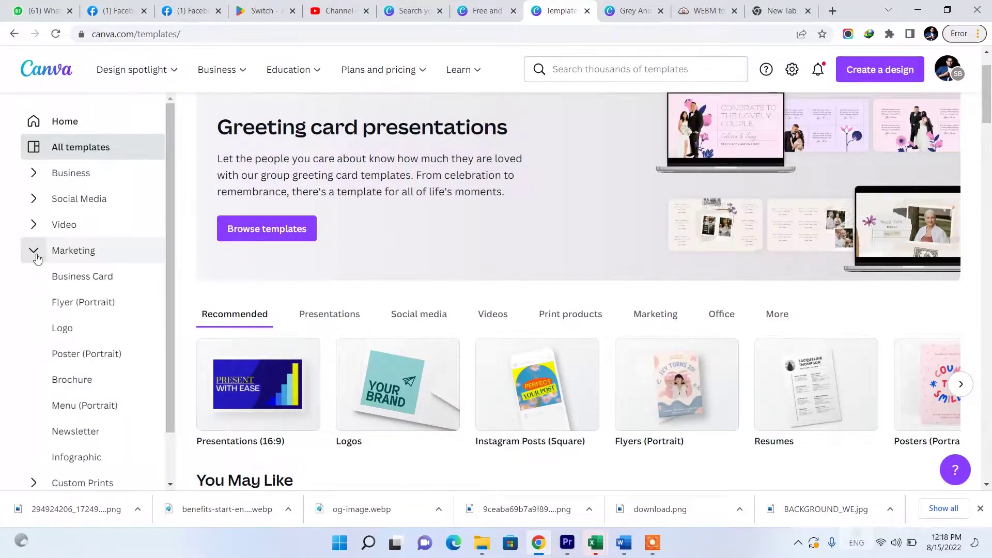
scroll(104, 284, down, 1)
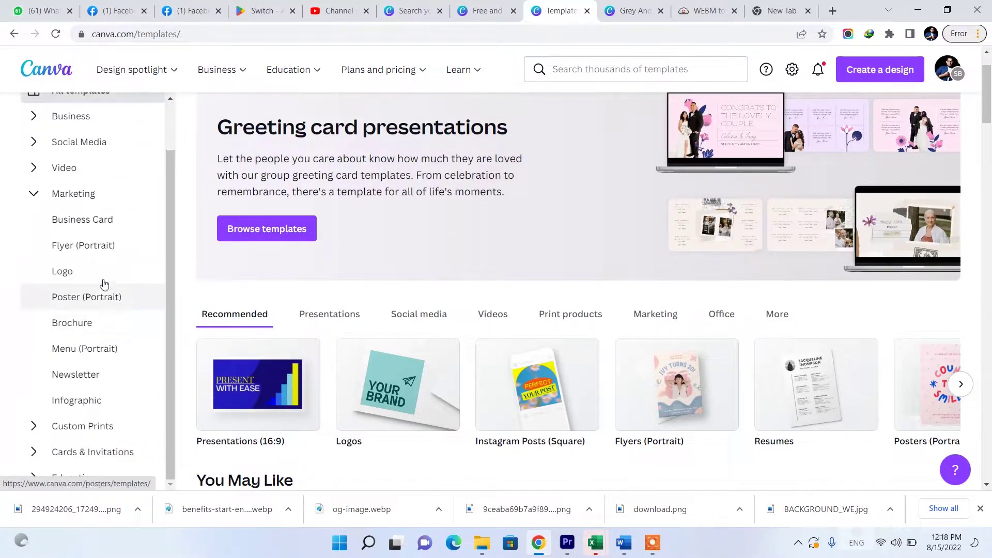
click(63, 272)
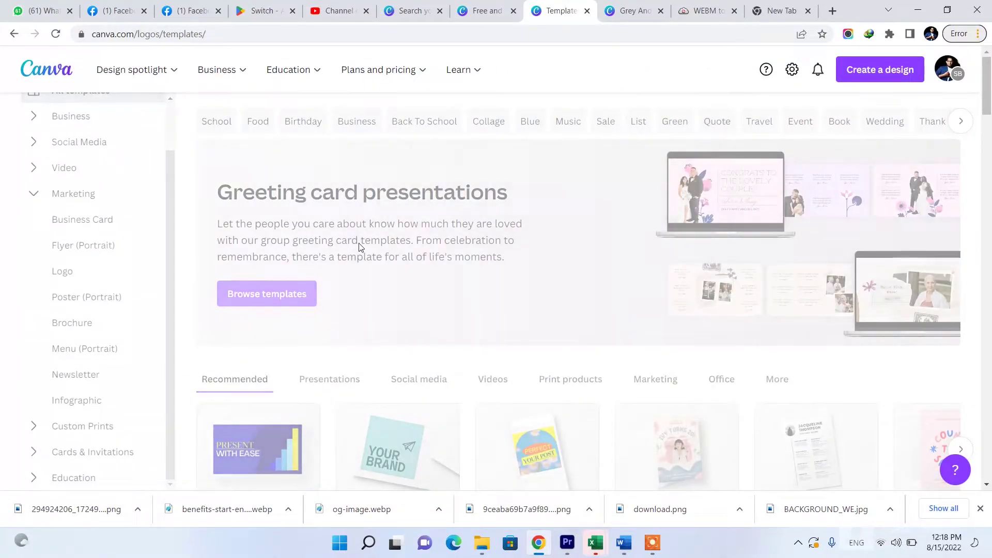
Step: Look through the logo templates for a suitable food business design
scroll(672, 292, down, 4)
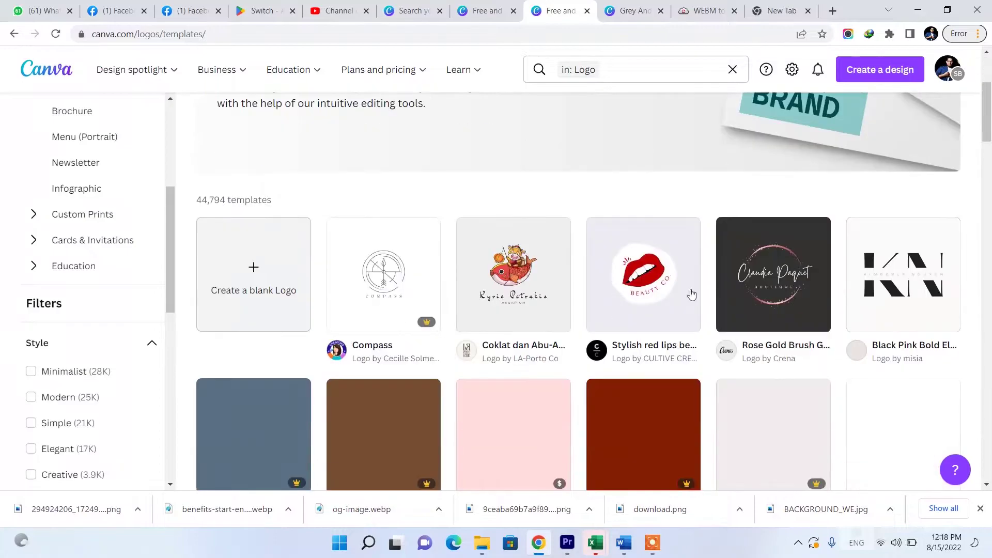
scroll(691, 293, down, 9)
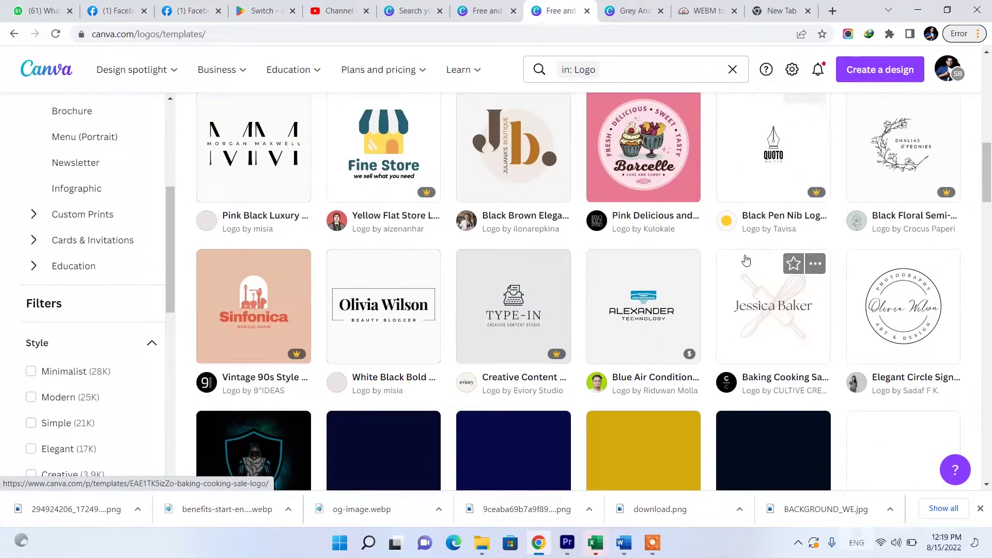
scroll(745, 260, down, 8)
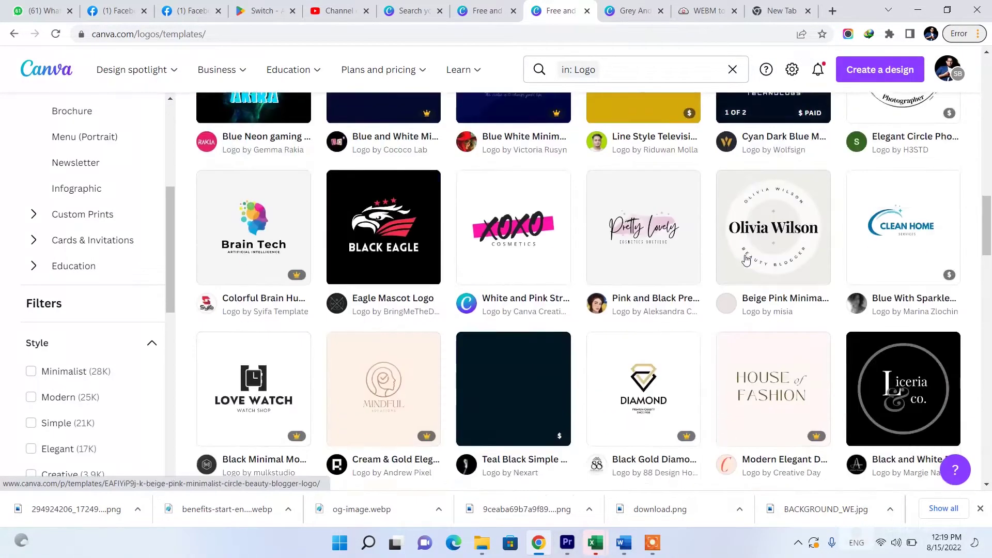
scroll(745, 259, down, 4)
scroll(745, 260, down, 10)
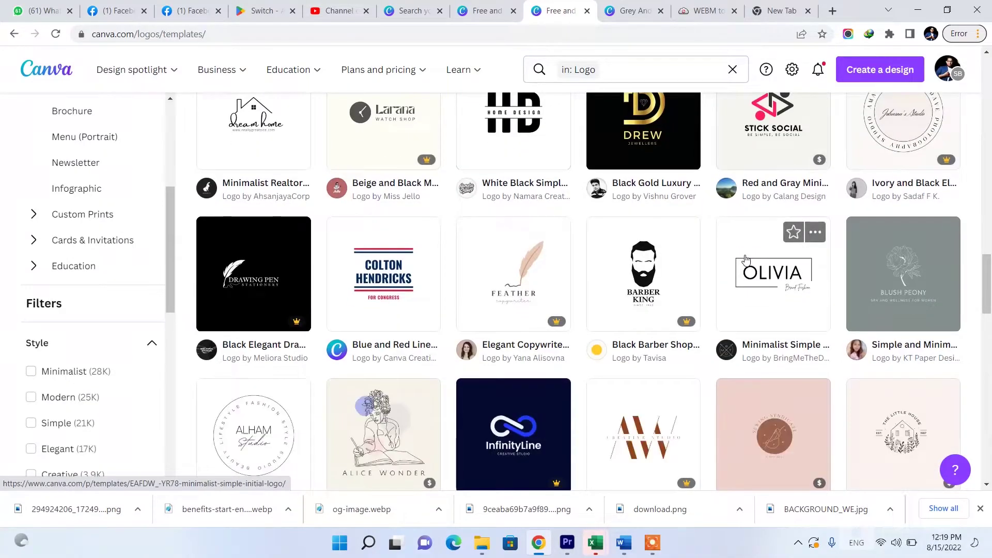
scroll(745, 259, up, 4)
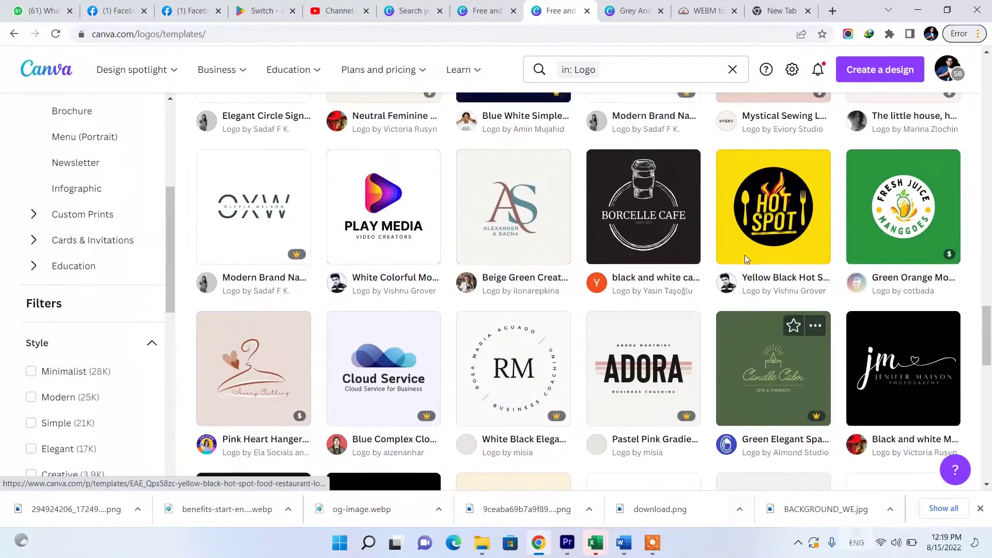
scroll(746, 260, up, 5)
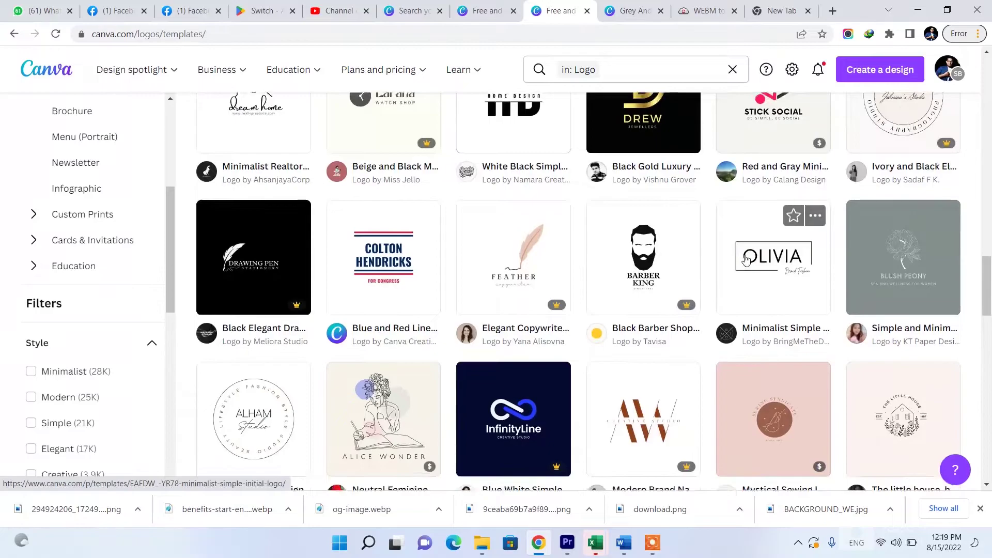
scroll(599, 343, down, 2)
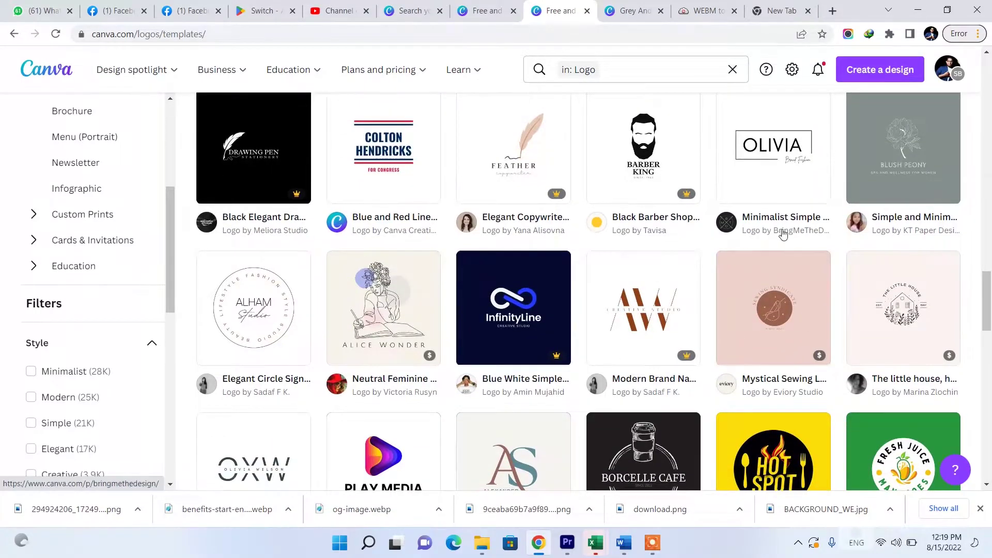
scroll(784, 234, down, 9)
scroll(784, 235, down, 6)
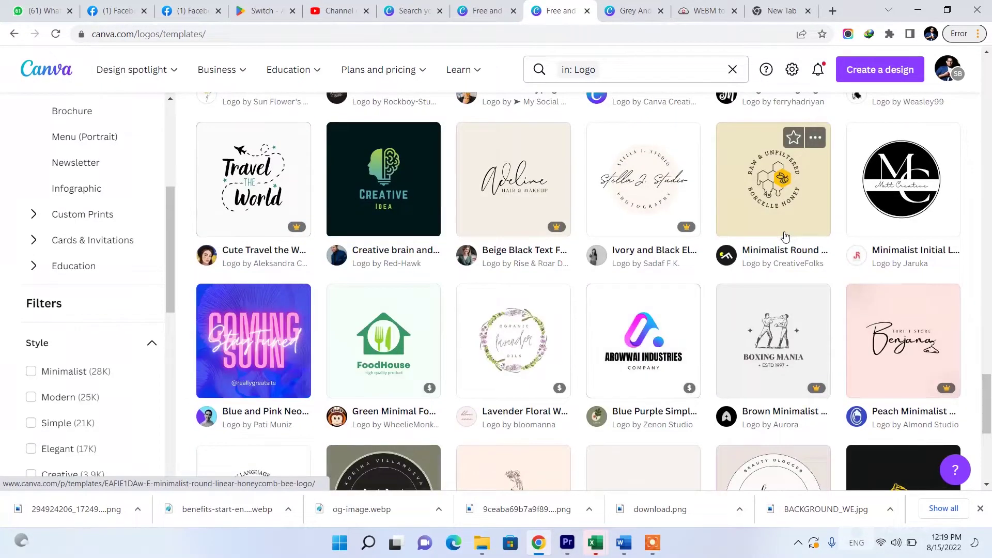
scroll(784, 234, down, 1)
scroll(785, 236, down, 3)
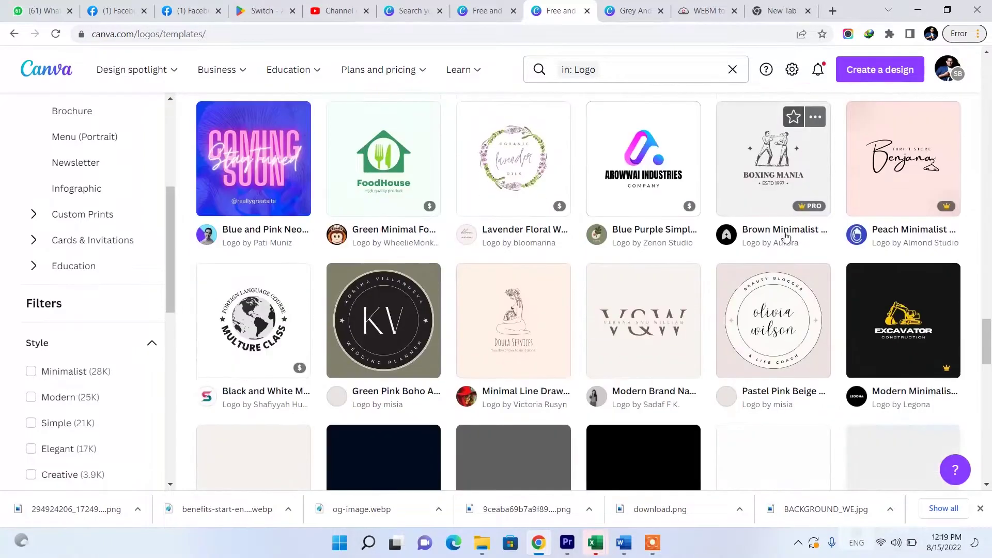
Step: Open the Green Minimal Food House Logo template for customization
click(385, 165)
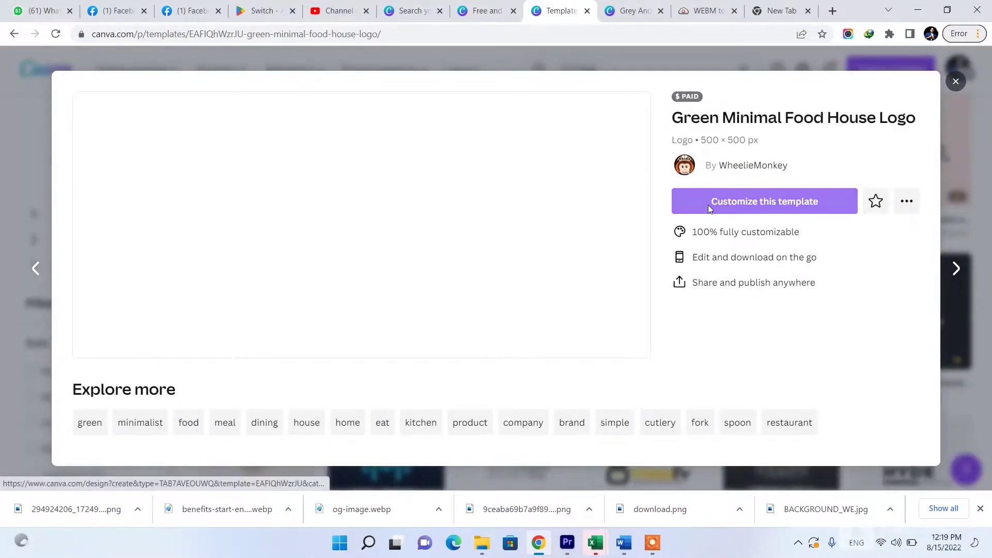
click(708, 209)
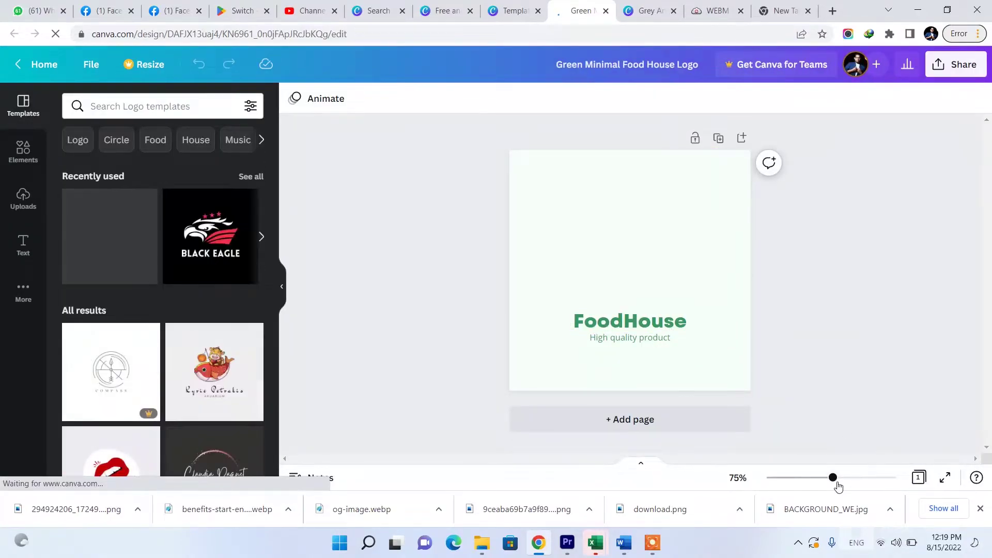
Step: Delete the green house graphic with the fork and knife from the logo
drag(835, 480, 853, 481)
click(680, 302)
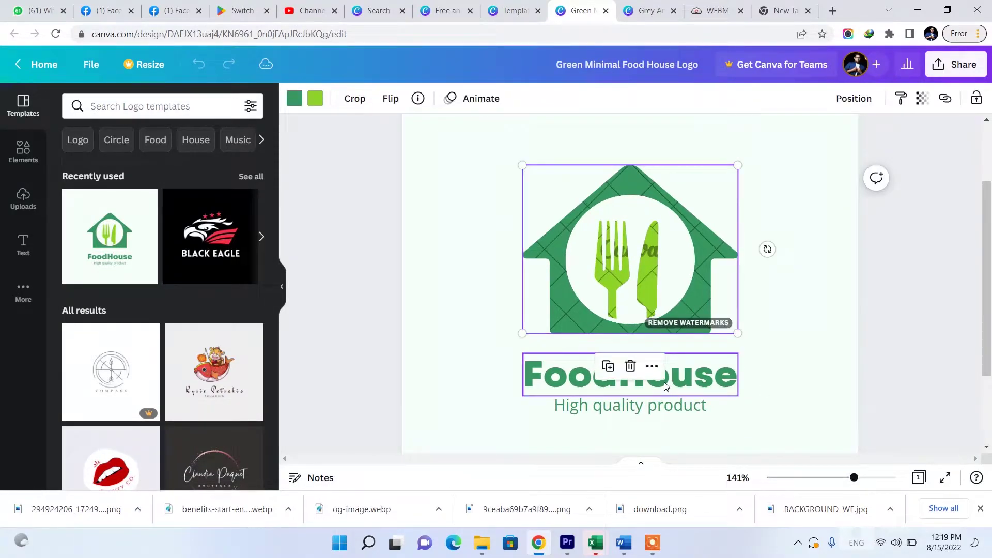
click(668, 387)
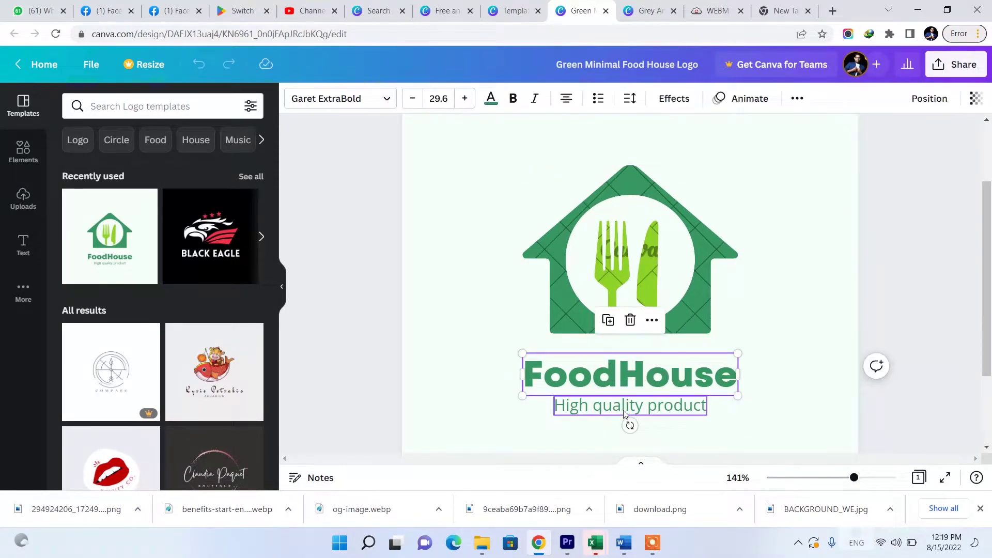
click(781, 312)
mouse_move(853, 478)
mouse_down()
mouse_move(842, 479)
mouse_move(863, 485)
mouse_move(857, 481)
mouse_up()
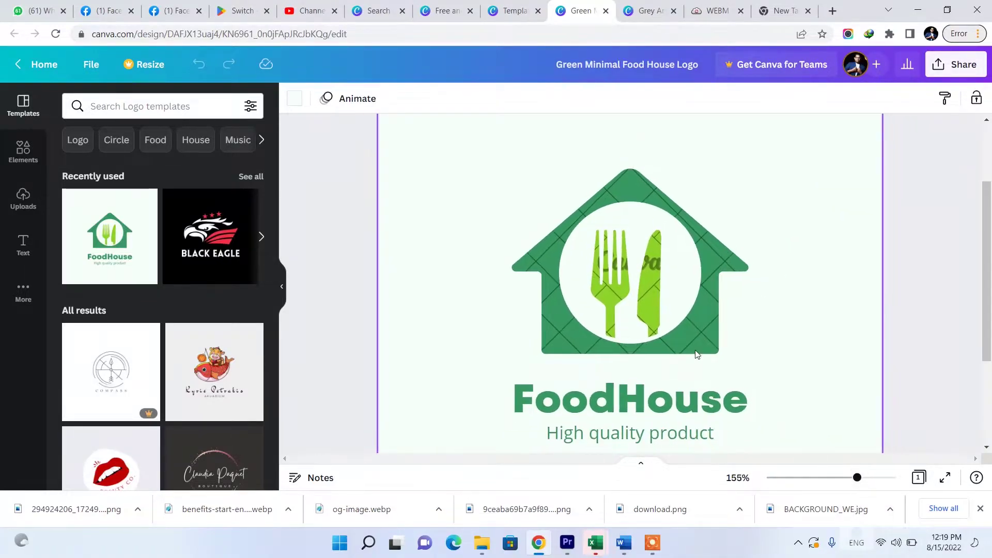
click(696, 355)
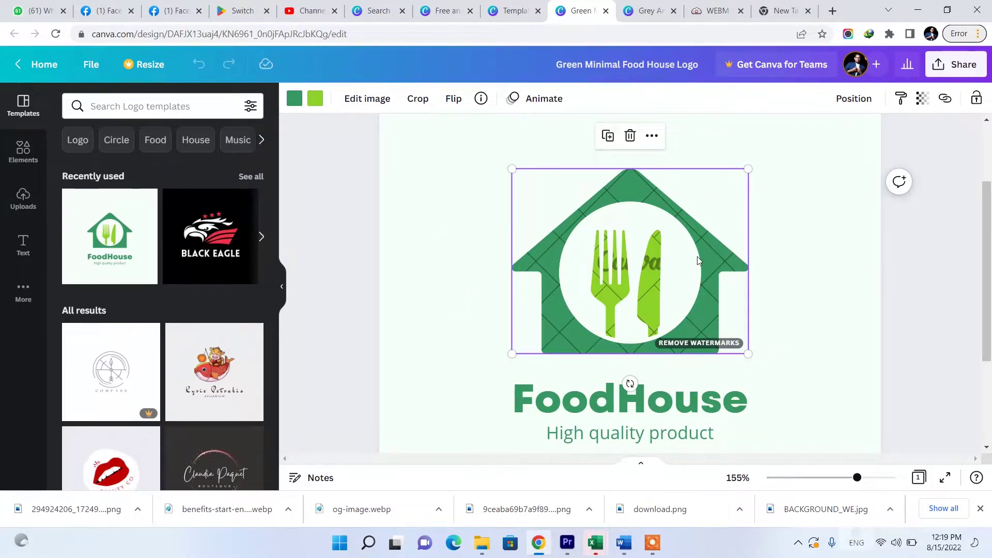
key(Delete)
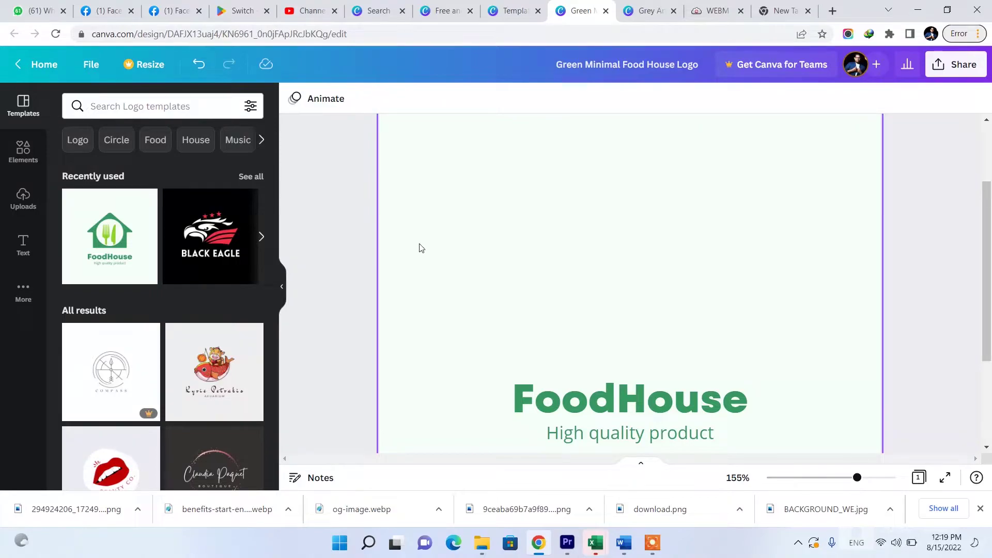
Step: Search the design elements for "fast food"
click(24, 150)
click(176, 105)
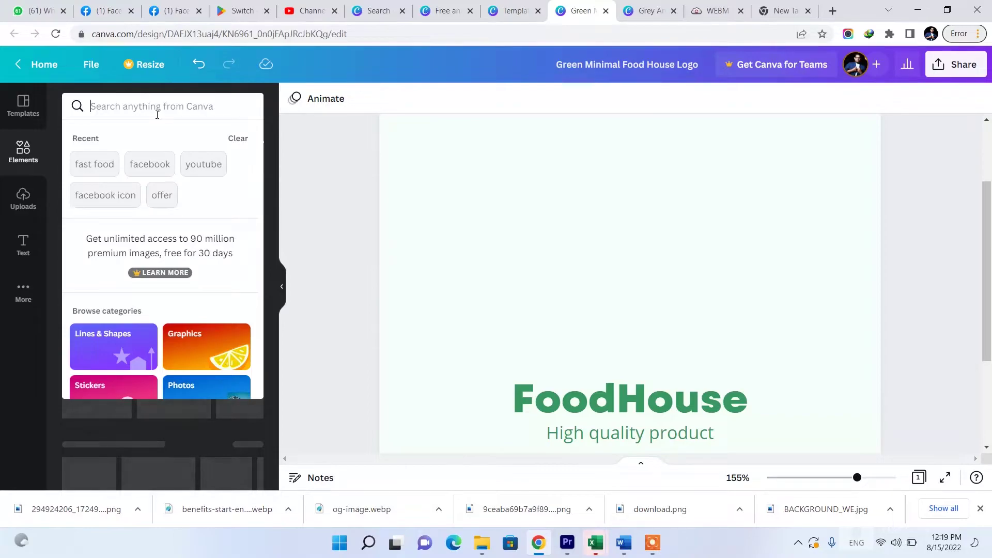
text(fast foo)
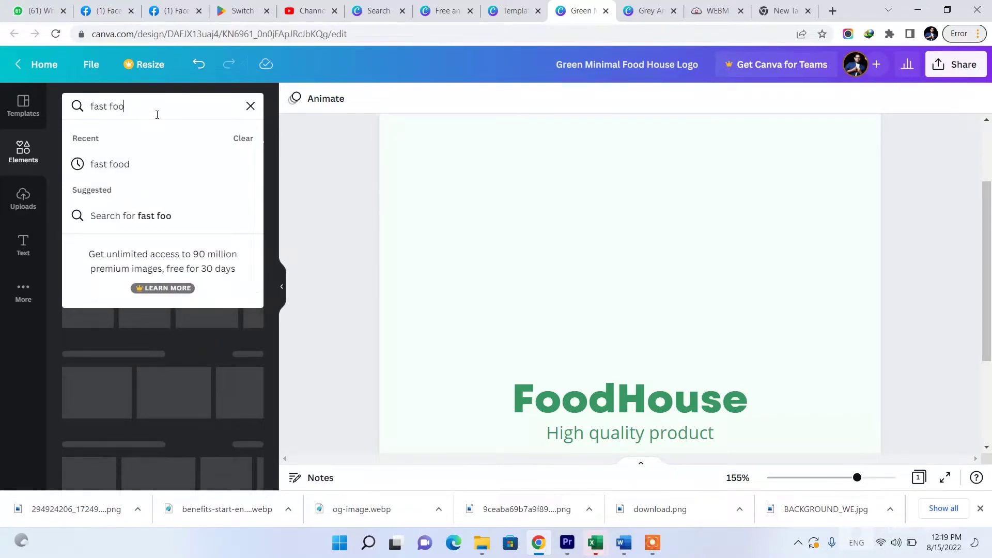
text(d)
key(Return)
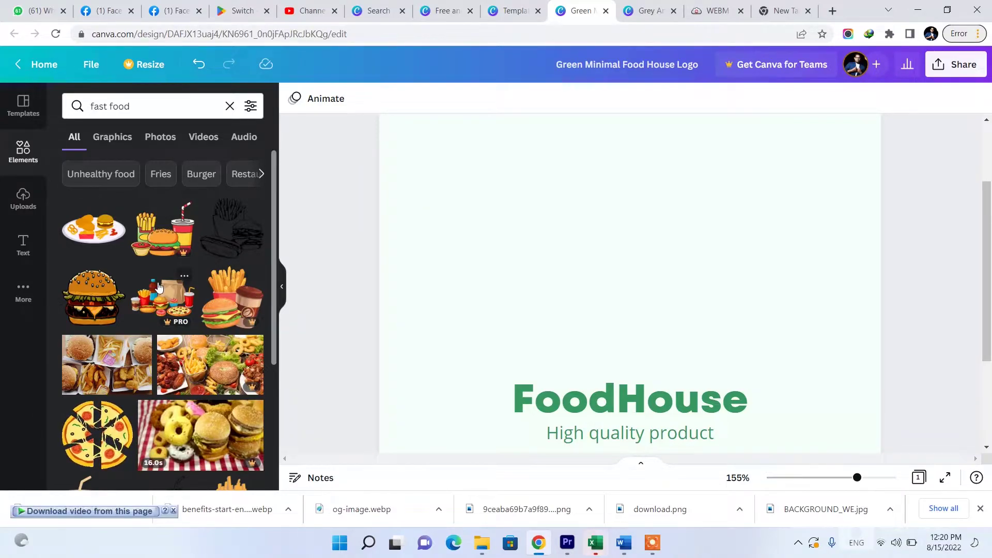
Step: Add the french fries graphic with the black box, shrink it and place it above the FoodHouse text
scroll(159, 287, down, 3)
scroll(158, 287, down, 3)
scroll(170, 291, down, 3)
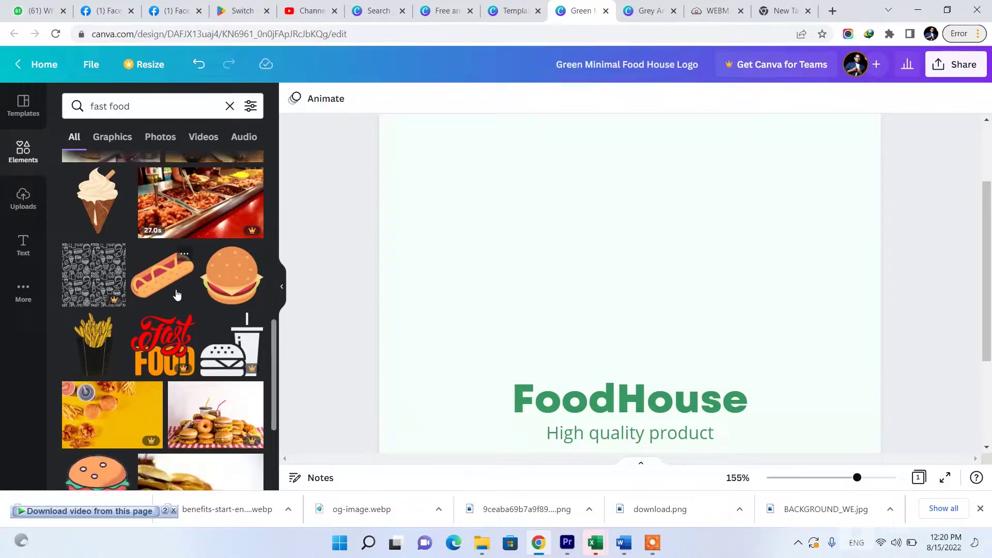
click(94, 362)
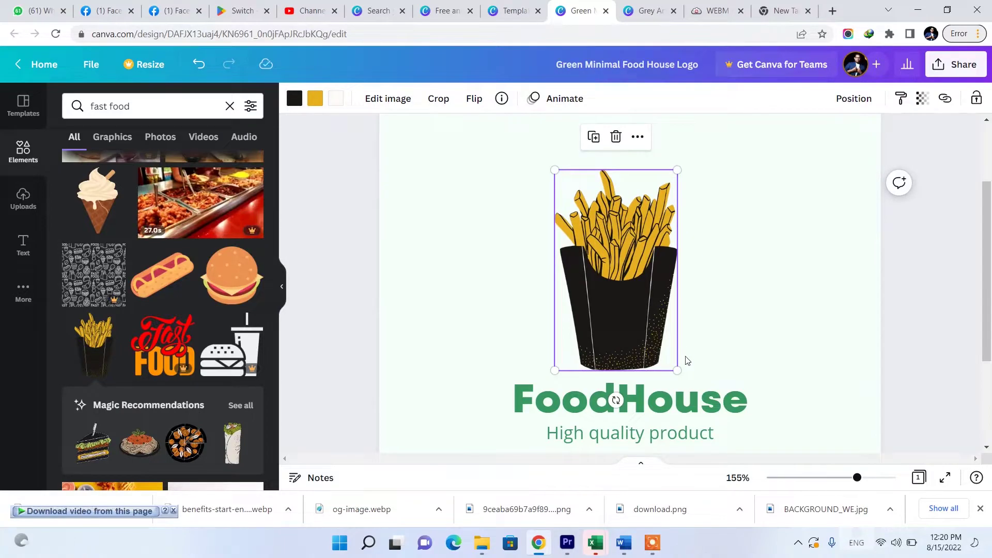
drag(677, 369, 627, 288)
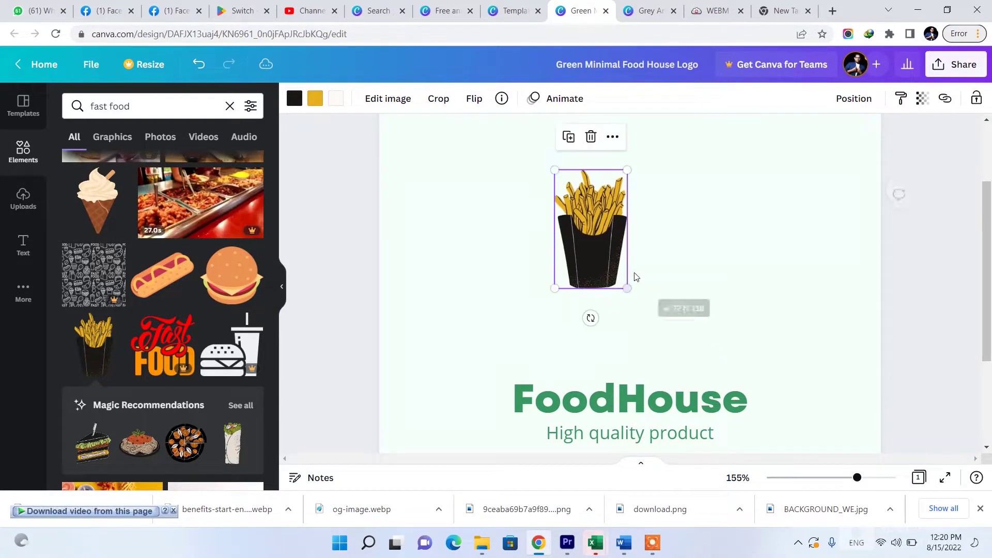
drag(607, 253, 639, 317)
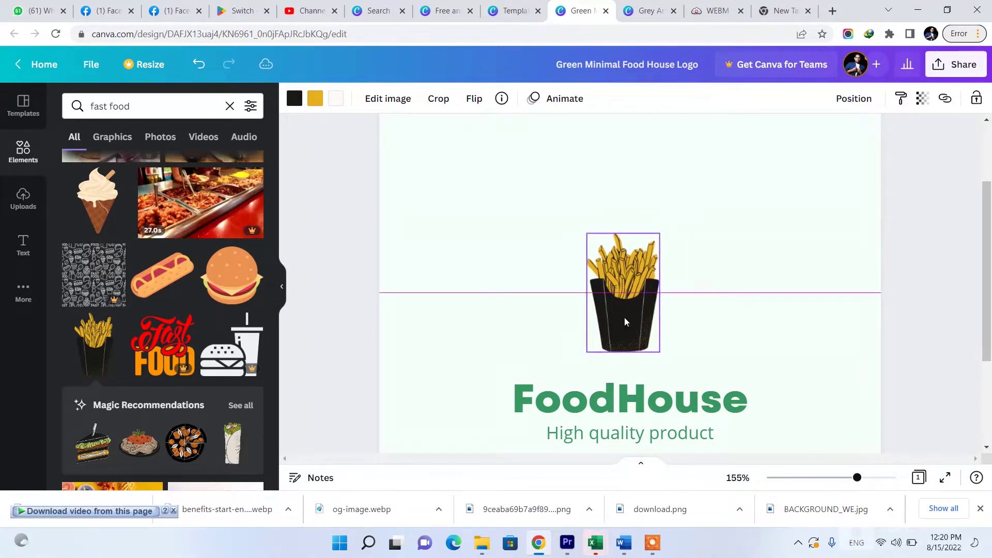
Step: Add the burger, fries and coffee cup graphic, shrink it to about 150 px wide and centre it above the FoodHouse text
scroll(248, 291, up, 6)
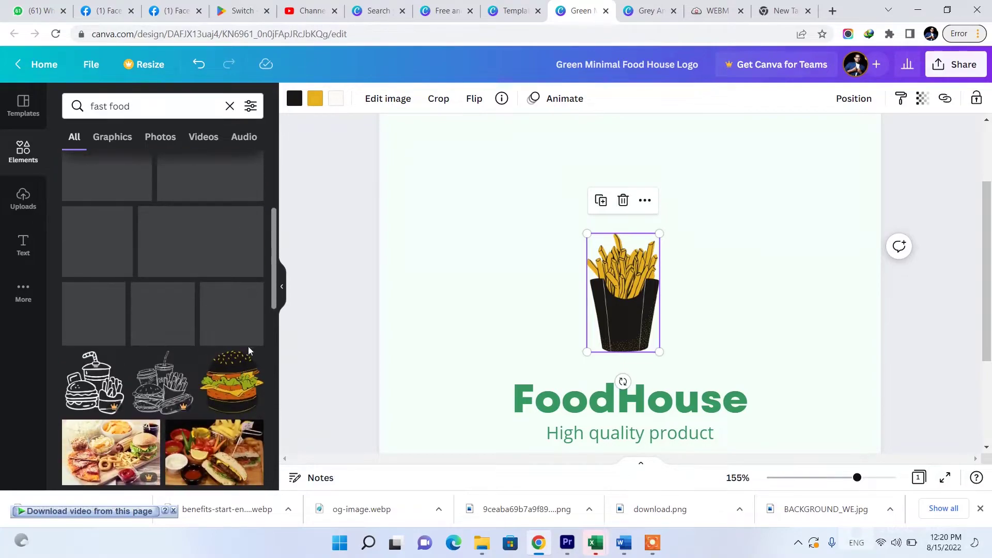
scroll(209, 309, up, 5)
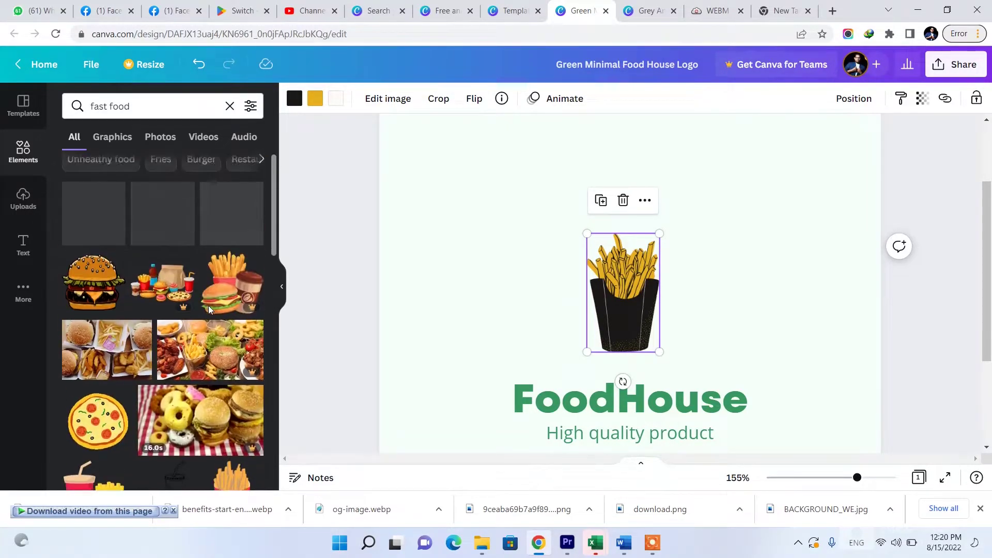
click(209, 309)
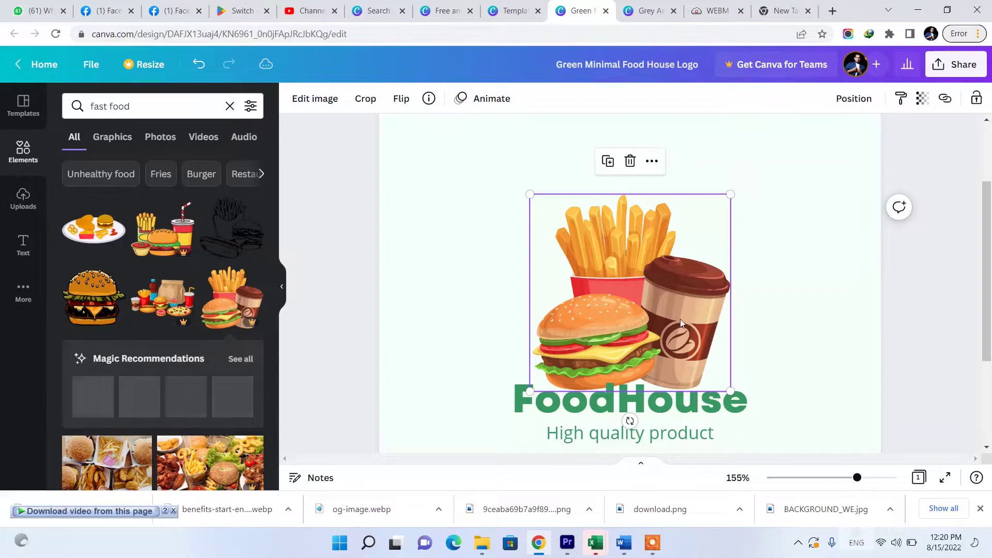
drag(678, 314, 653, 309)
drag(721, 372, 693, 304)
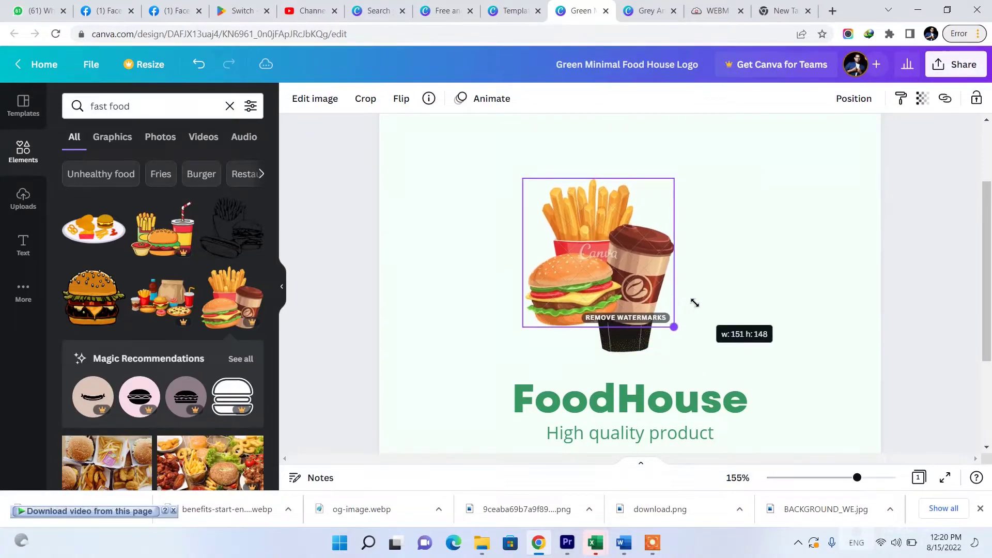
drag(618, 282, 651, 324)
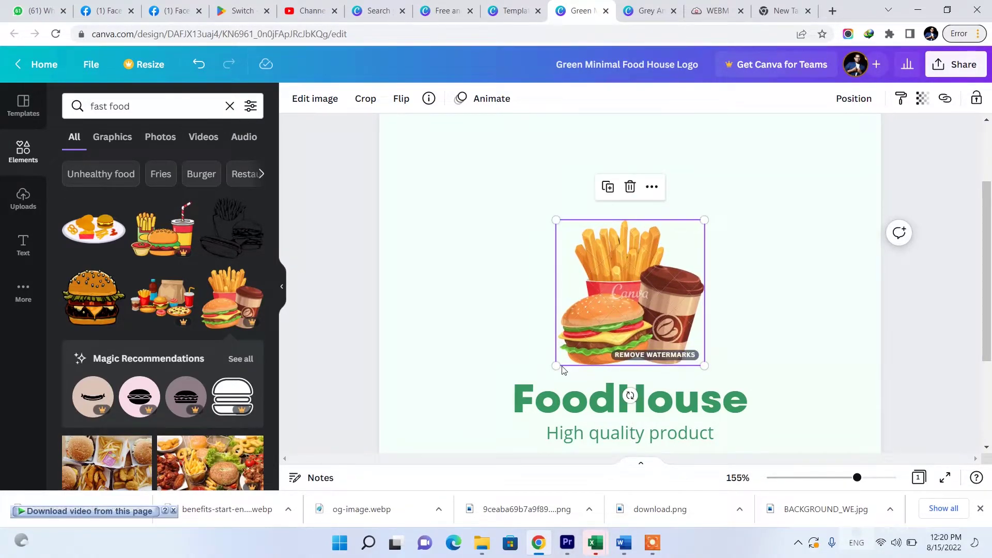
Step: Delete the black-boxed fries graphic behind the burger and coffee graphic, and refit the latter slightly smaller just above the FoodHouse text
drag(556, 367, 578, 346)
mouse_move(595, 308)
mouse_down()
mouse_move(655, 296)
mouse_move(630, 282)
mouse_move(579, 312)
mouse_up()
click(618, 303)
key(Delete)
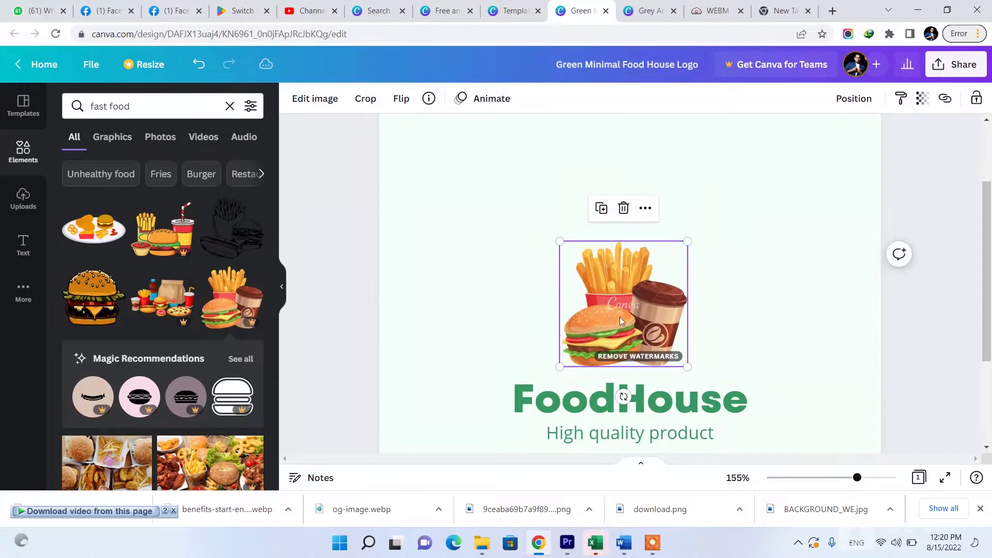
drag(686, 366, 697, 370)
mouse_move(632, 342)
mouse_down()
mouse_move(629, 330)
mouse_move(625, 340)
mouse_up()
scroll(686, 329, down, 1)
scroll(685, 329, down, 4)
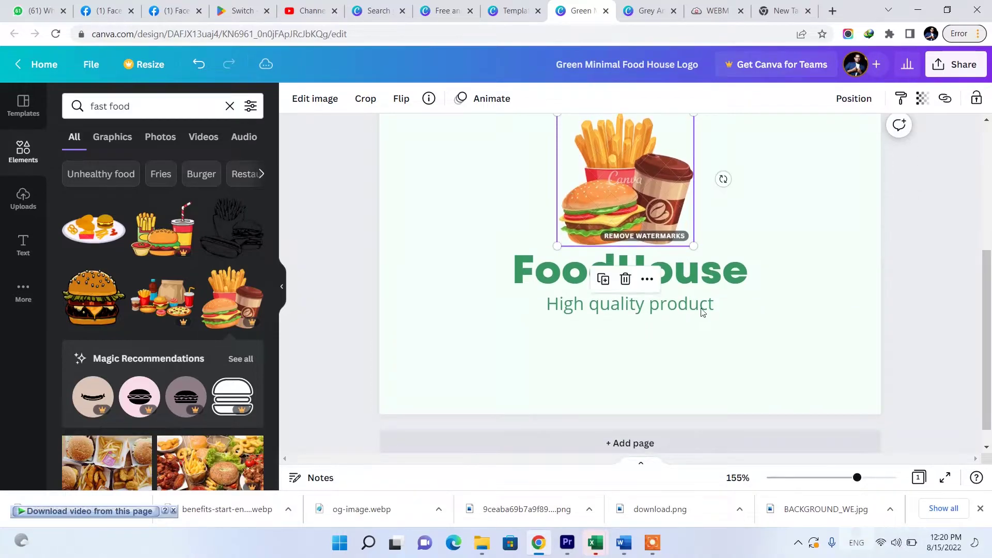
click(705, 274)
double_click(705, 274)
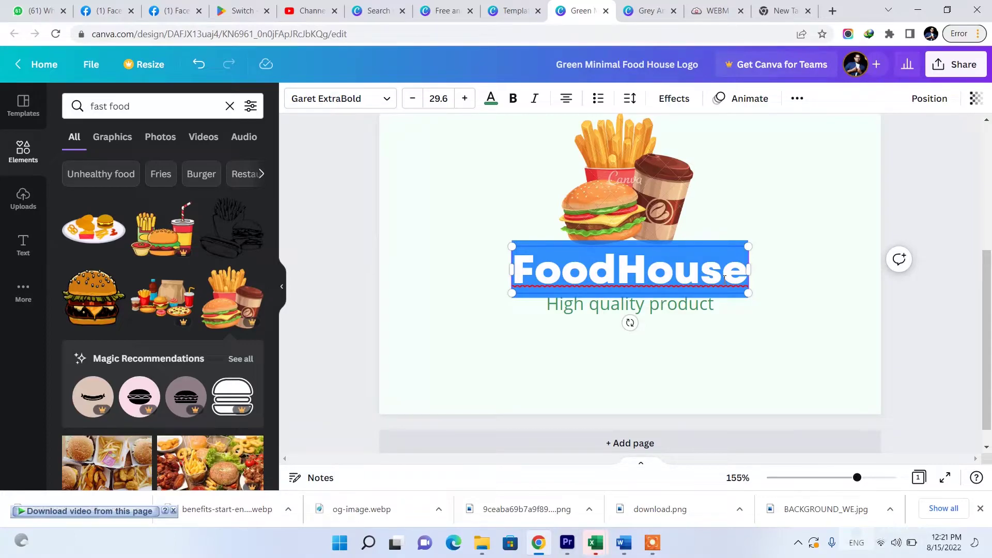
click(708, 292)
double_click(726, 267)
click(727, 267)
double_click(726, 267)
click(806, 265)
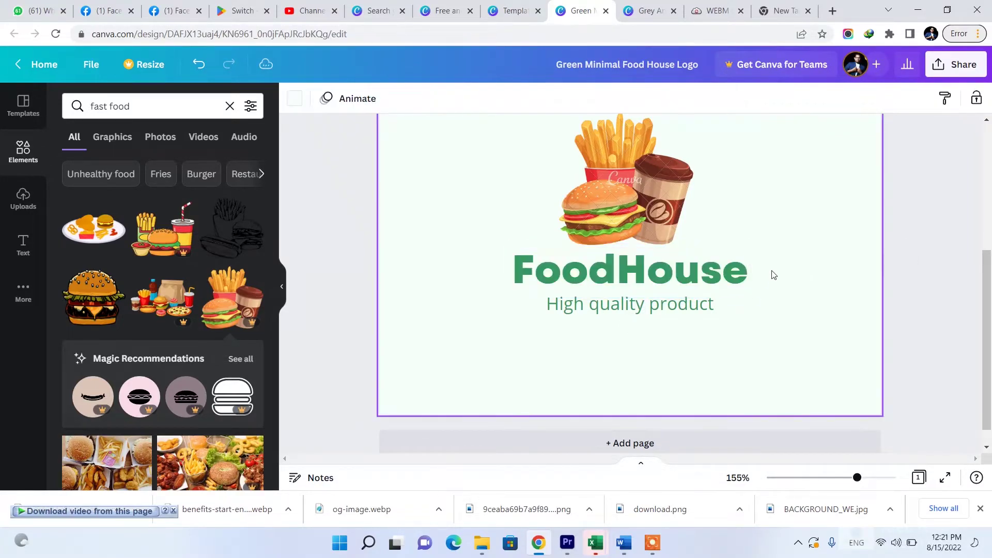
Step: Replace the FoodHouse title text with "Burger House"
double_click(743, 271)
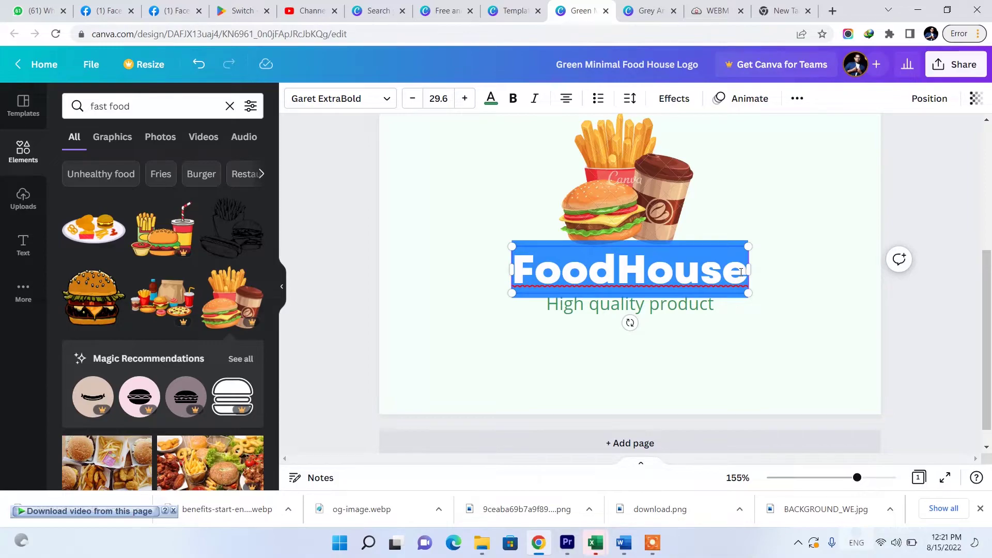
text(Burge)
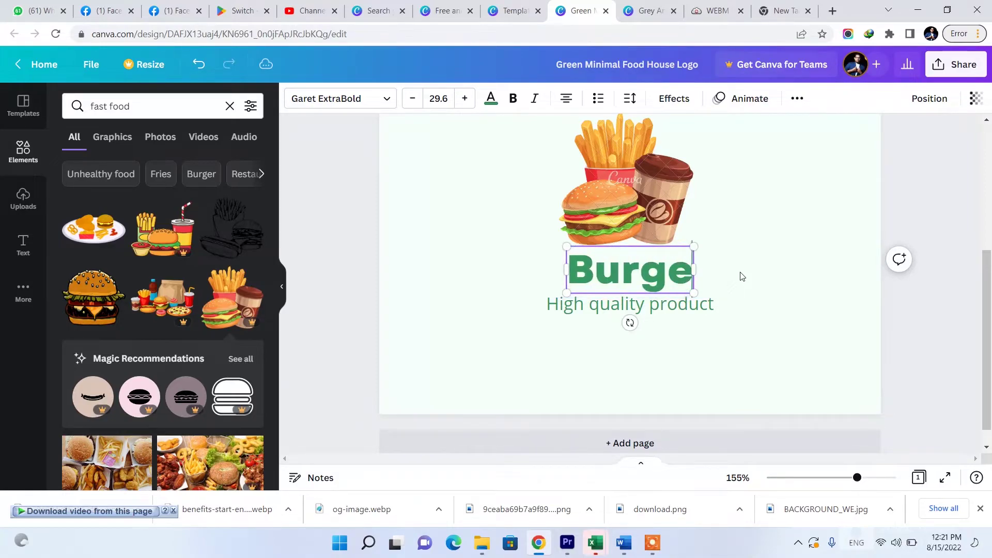
text(r House)
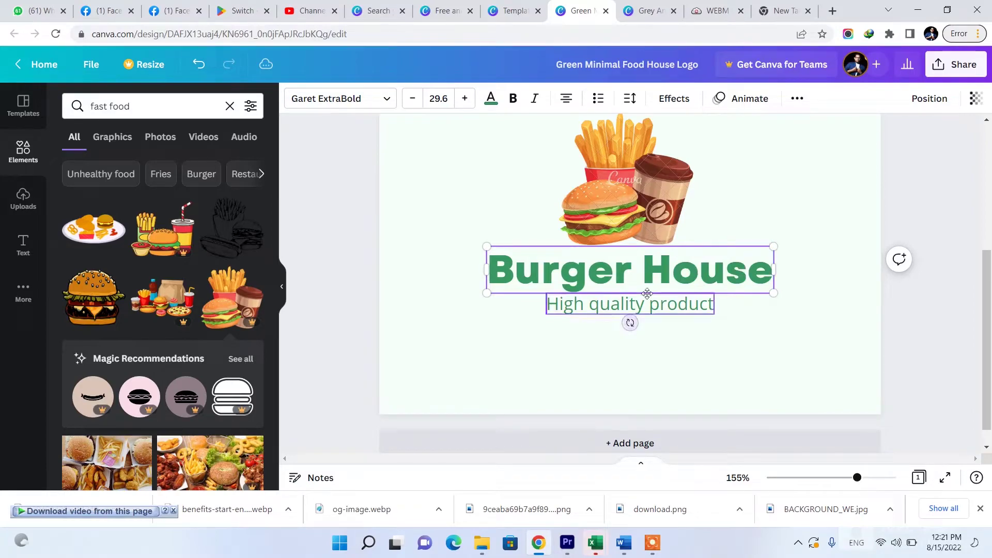
click(671, 306)
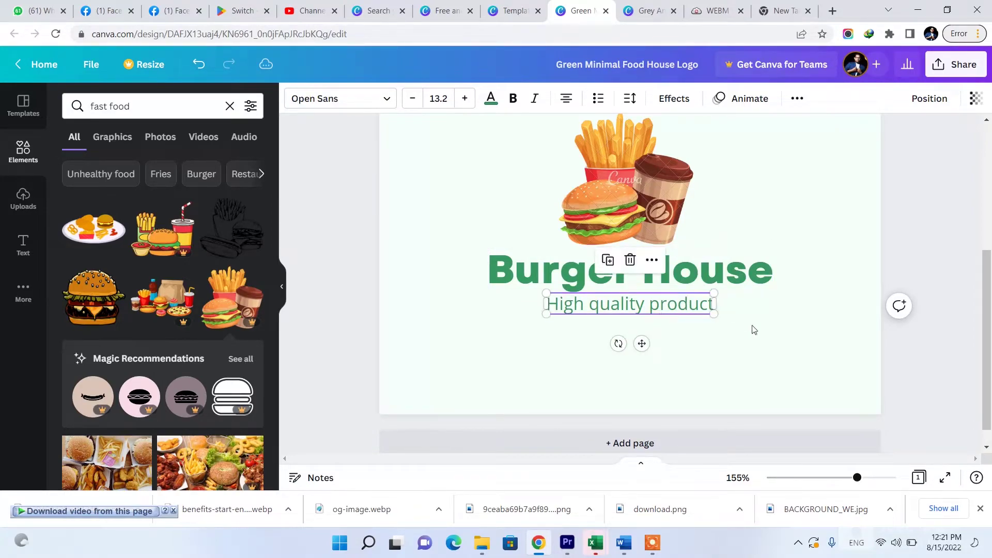
Step: Recolour the whole Burger House title bright red from the default colours
click(721, 281)
click(721, 283)
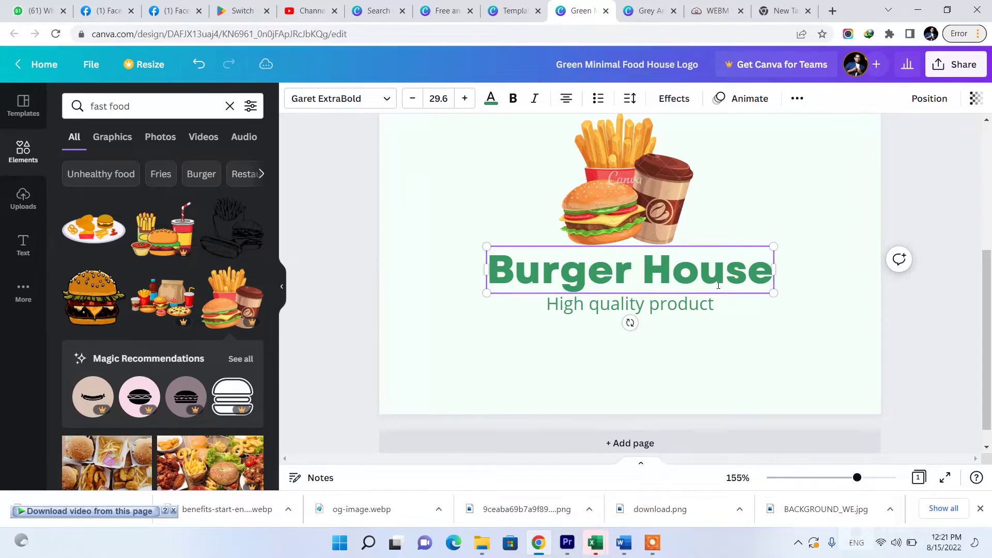
key(ctrl+a)
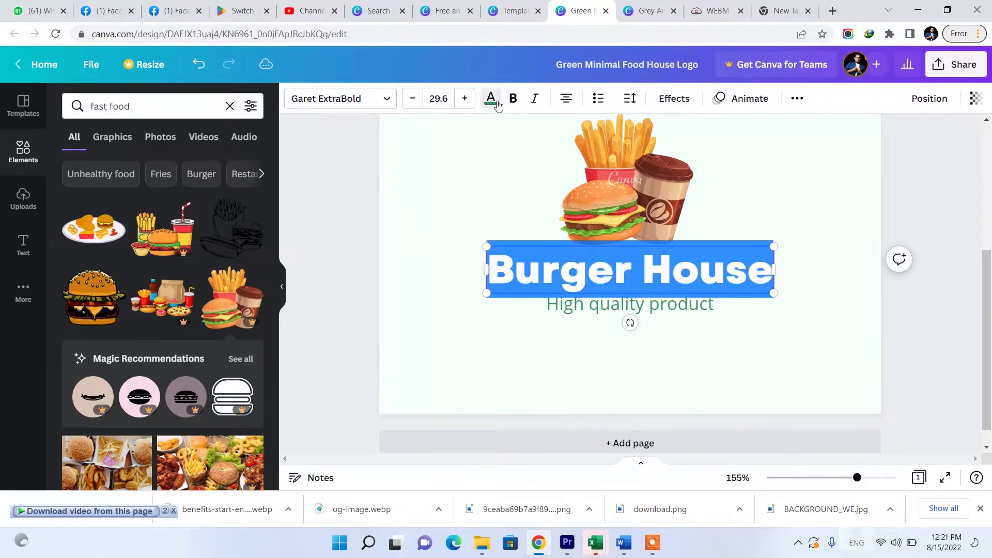
click(490, 100)
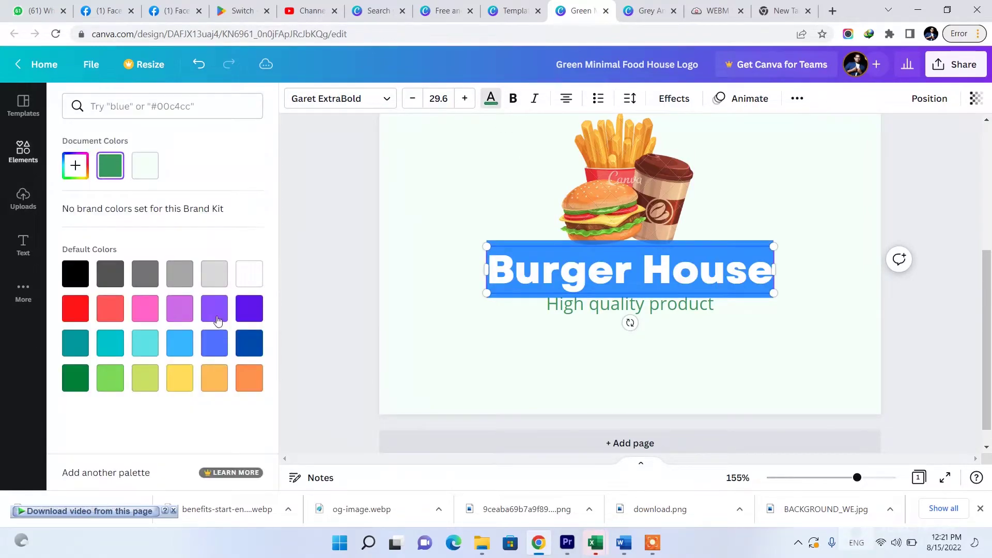
click(187, 379)
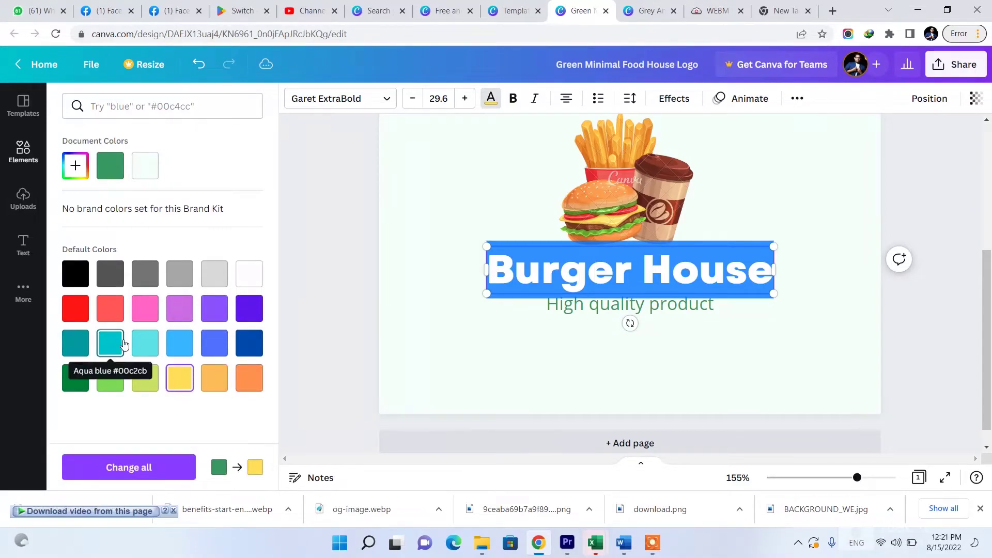
click(76, 308)
click(792, 351)
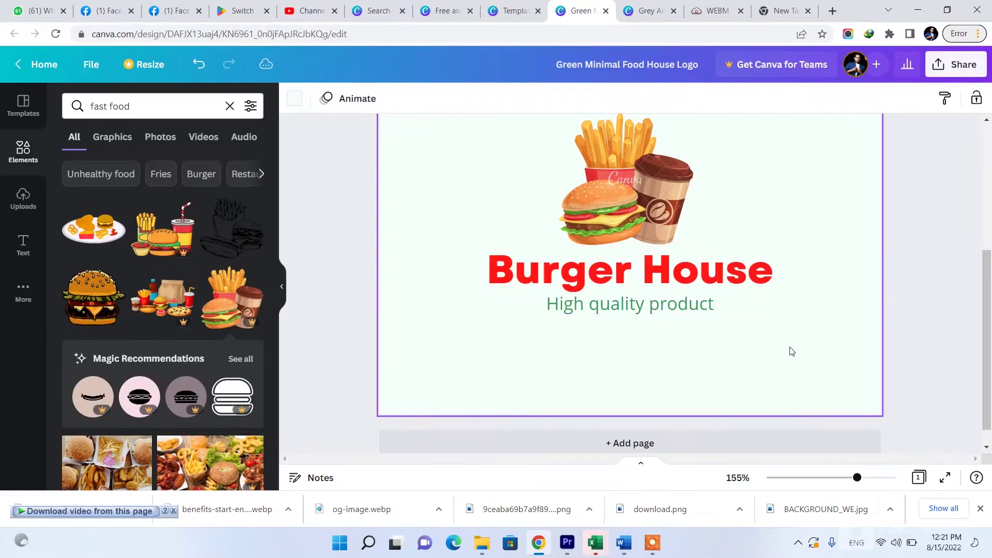
Step: Recolour the "High quality product" tagline orange from the default colours
double_click(651, 308)
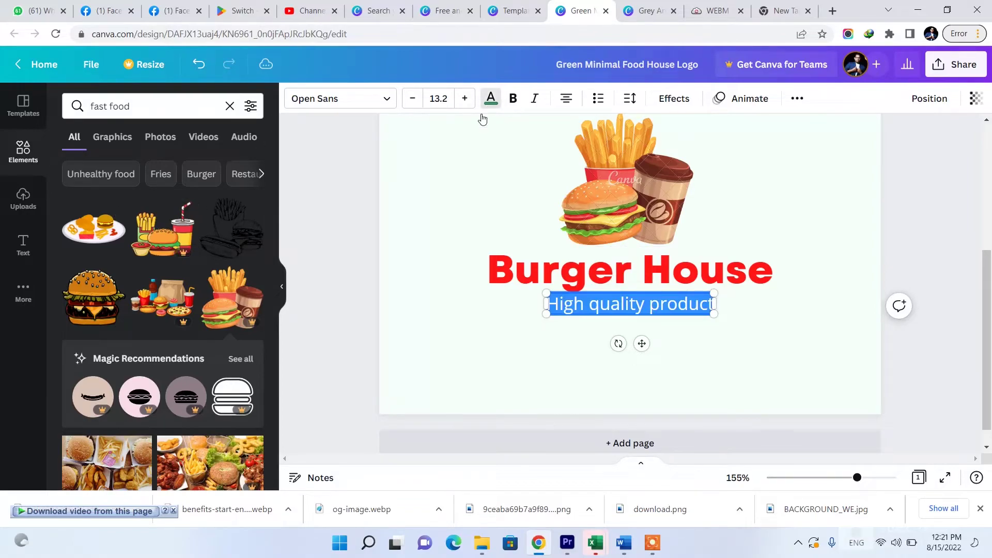
click(490, 100)
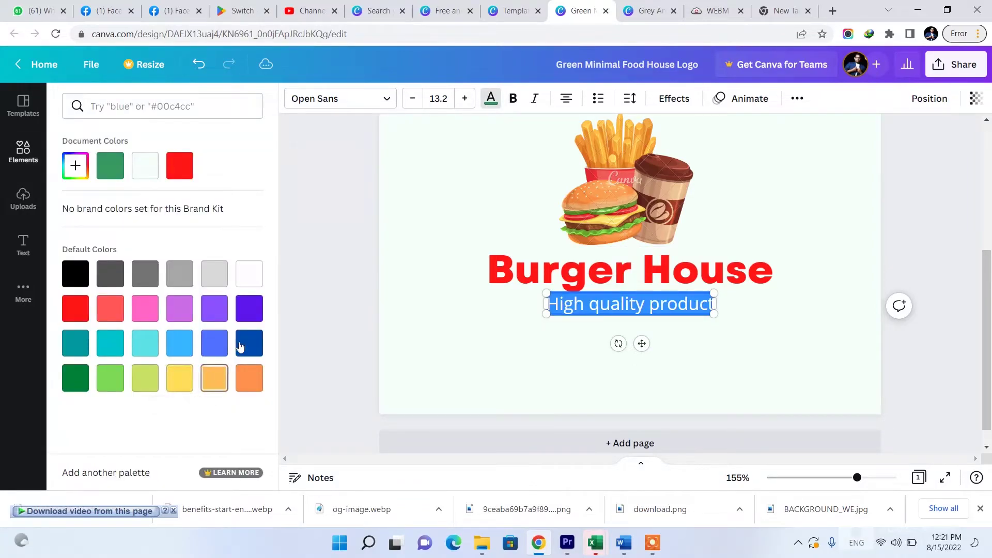
click(249, 377)
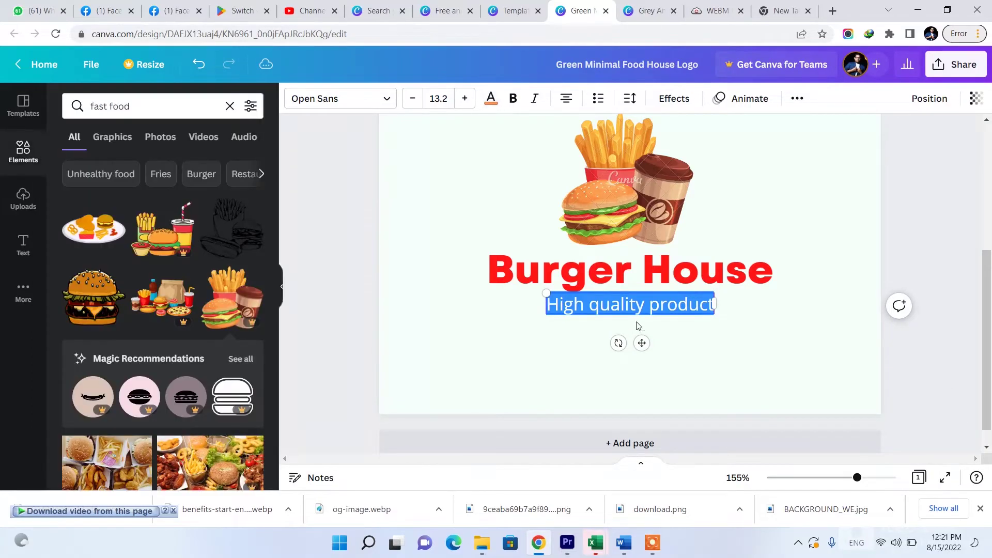
click(823, 365)
Step: Reduce the font size of the Burger House title to 20.7
scroll(921, 400, up, 3)
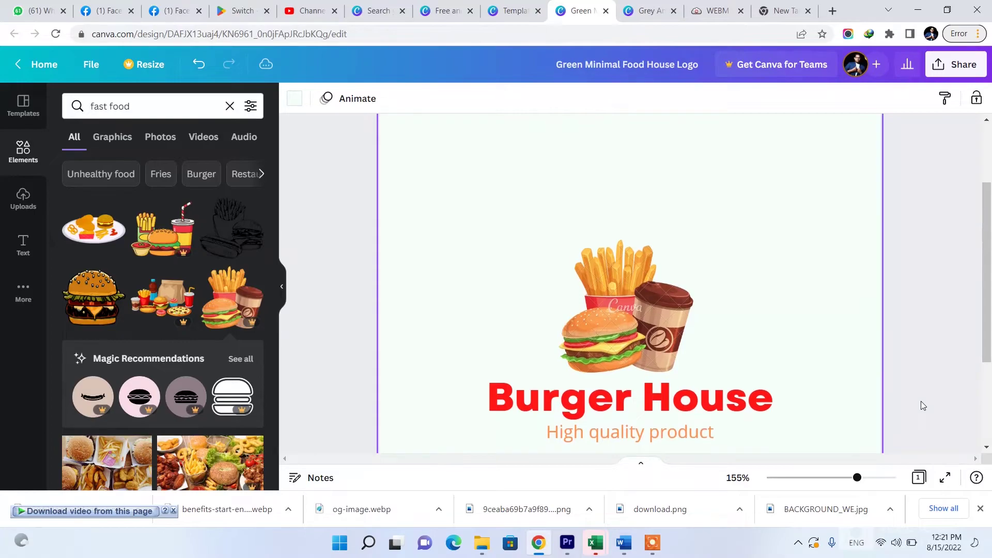
scroll(920, 401, down, 1)
drag(863, 481, 831, 492)
click(683, 317)
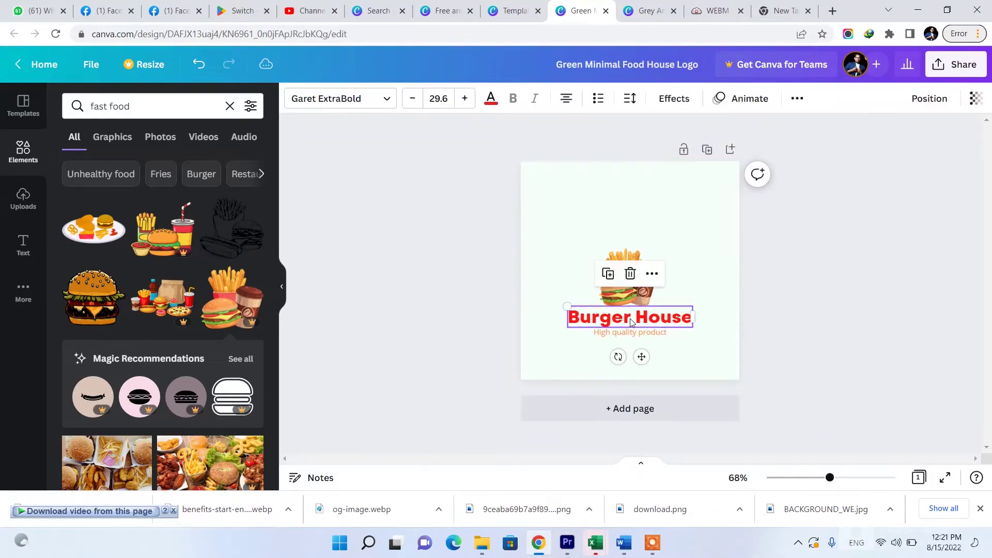
double_click(679, 322)
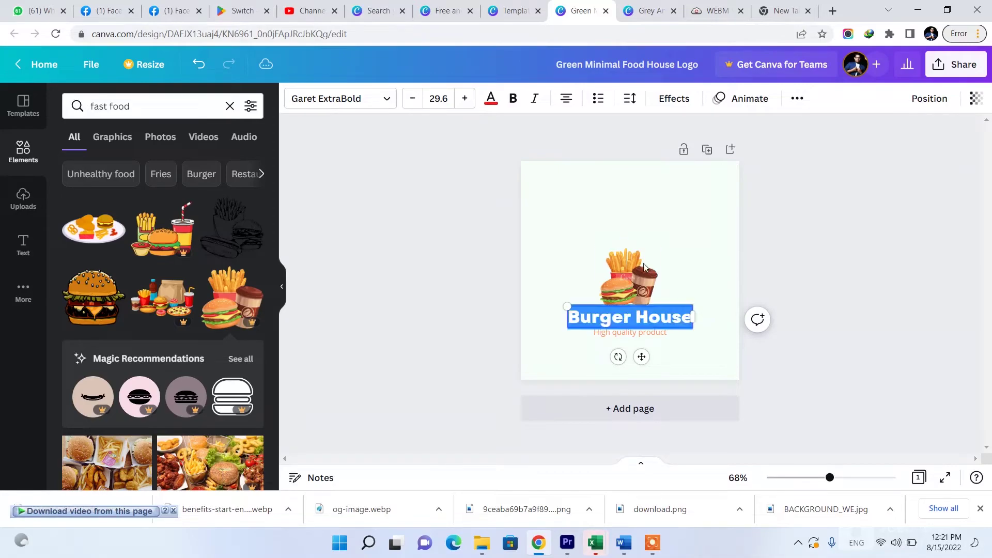
click(412, 105)
click(413, 105)
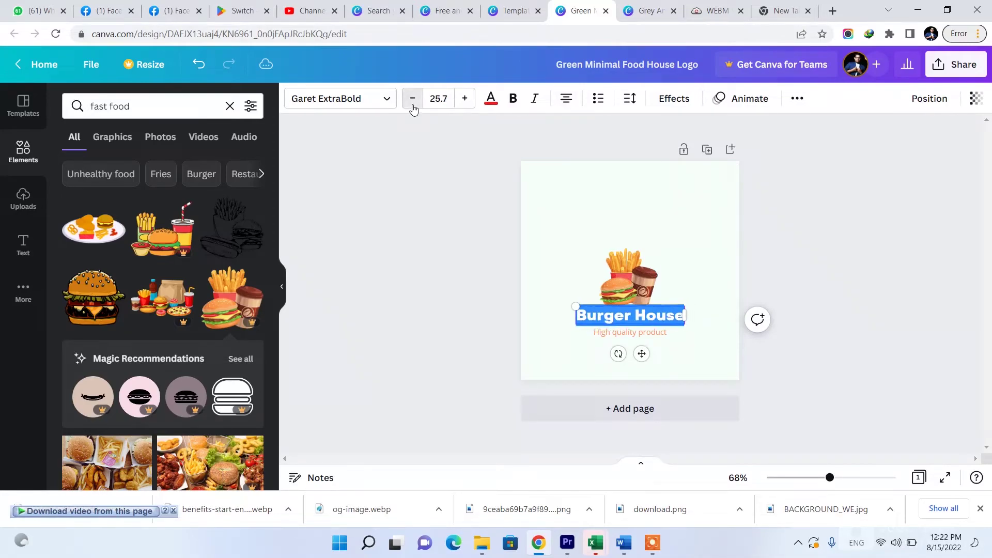
click(413, 105)
click(412, 105)
click(413, 104)
click(413, 105)
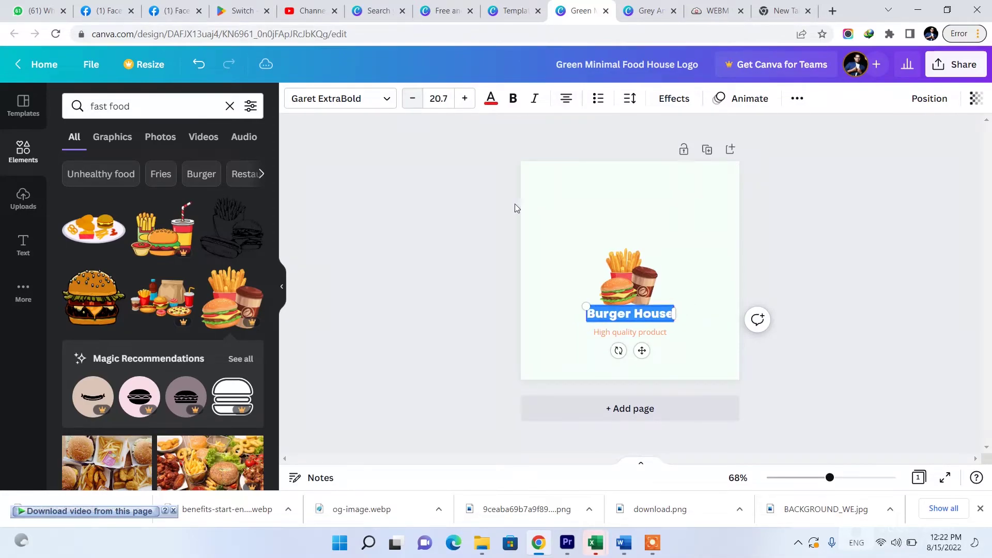
Step: Reduce the font size of the "High quality product" tagline to 9.2
double_click(643, 335)
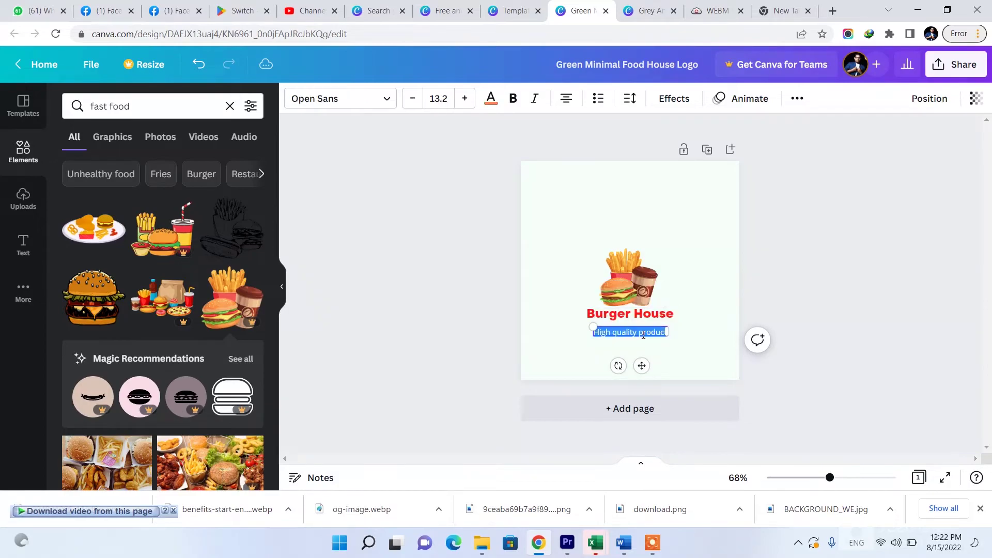
click(408, 106)
click(407, 106)
click(408, 106)
click(407, 106)
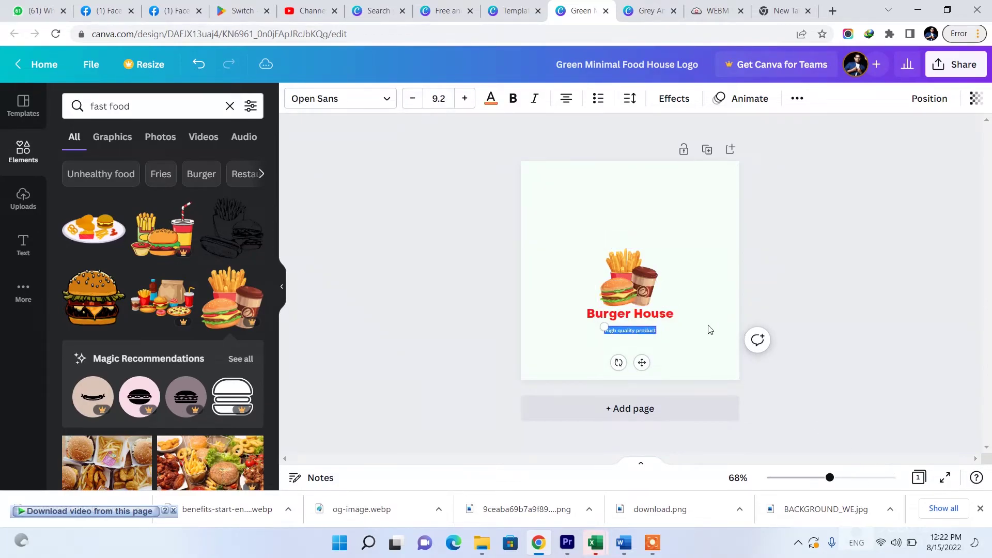
Step: Move the Burger House title up against the food graphic and the tagline up directly beneath the title, keeping both centred
drag(829, 482, 856, 478)
click(690, 419)
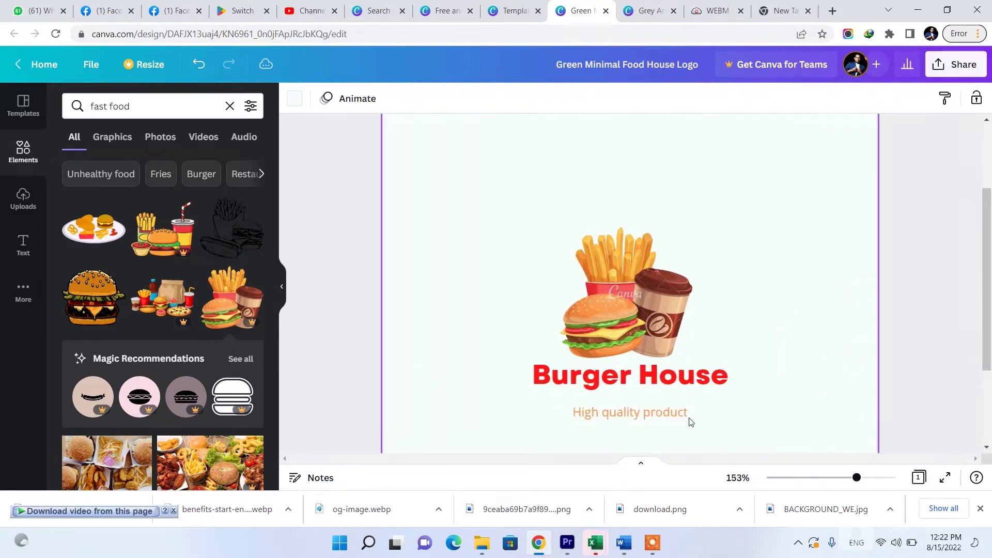
click(674, 385)
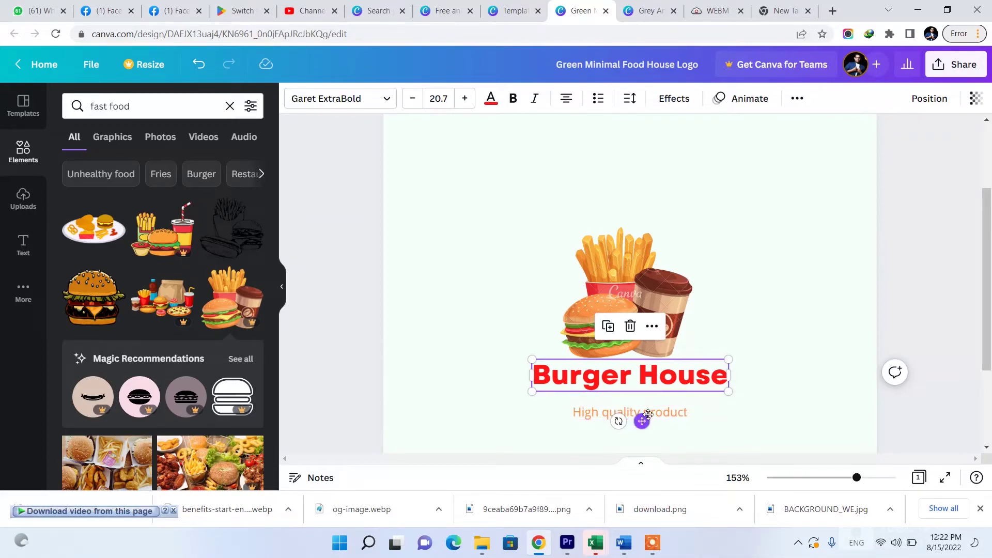
mouse_move(641, 421)
mouse_down()
mouse_move(650, 405)
mouse_move(654, 416)
mouse_move(647, 407)
mouse_up()
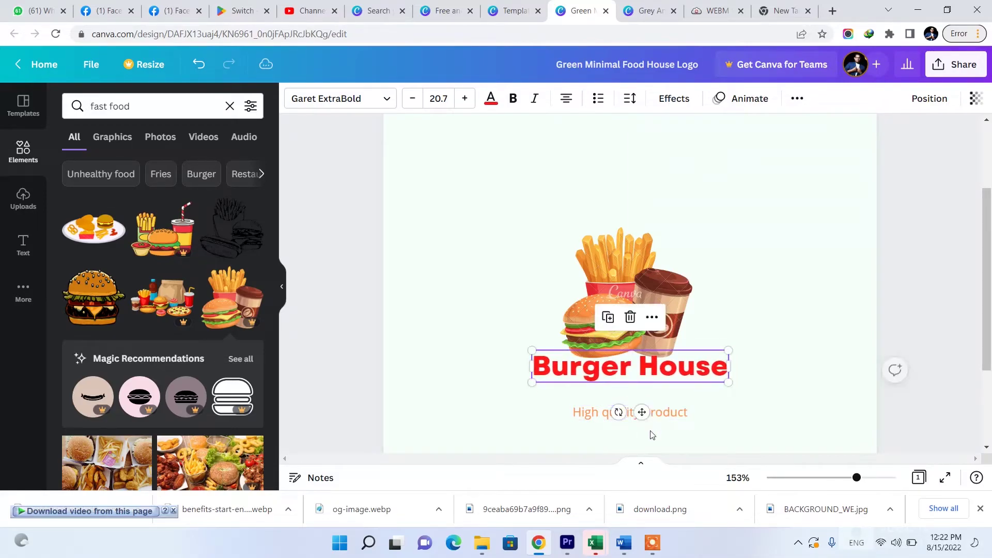
click(662, 434)
click(660, 415)
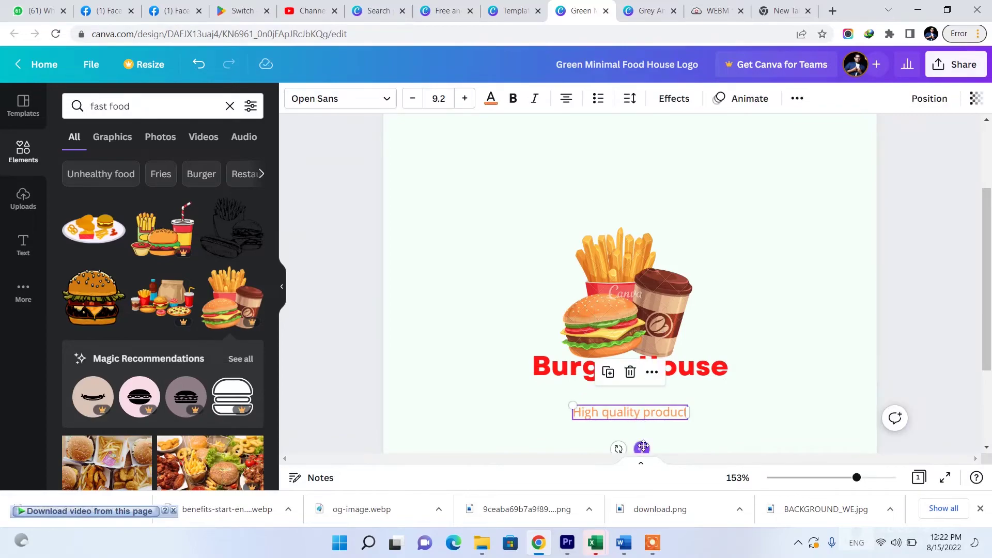
drag(644, 440, 642, 423)
click(785, 407)
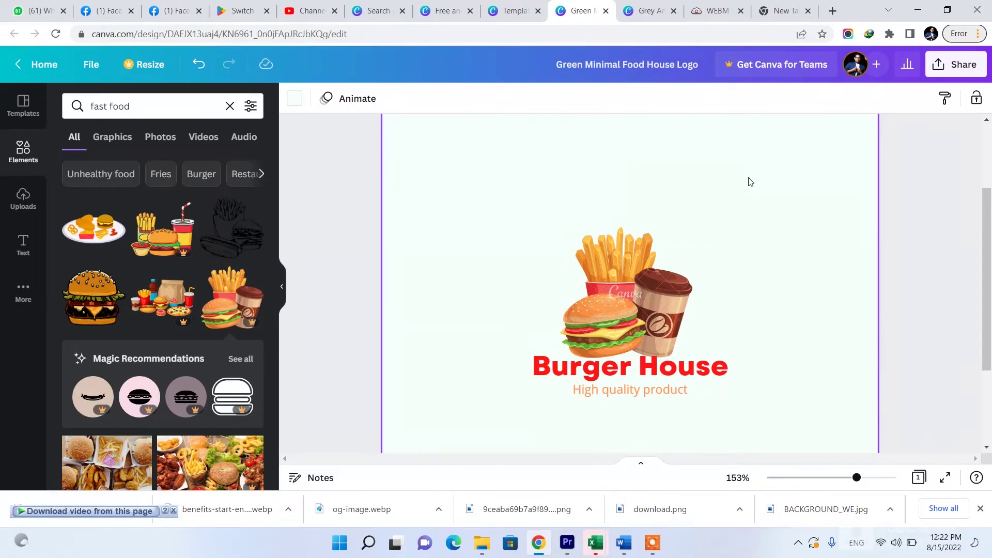
click(649, 397)
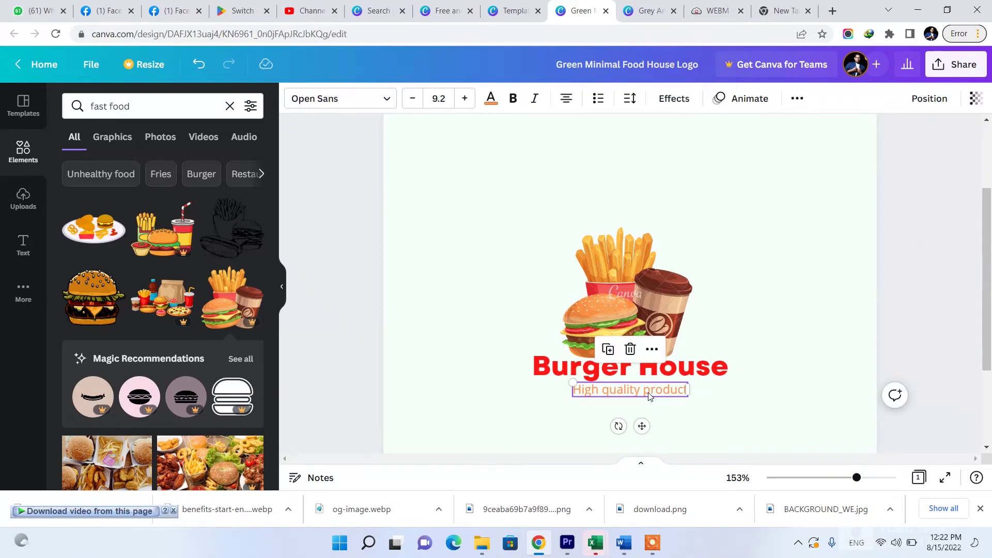
click(765, 337)
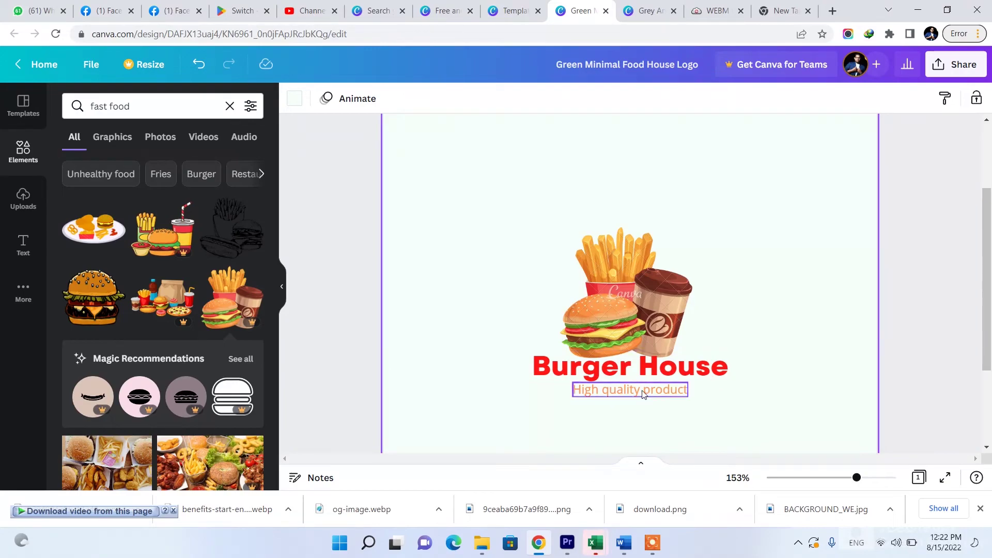
scroll(834, 297, down, 3)
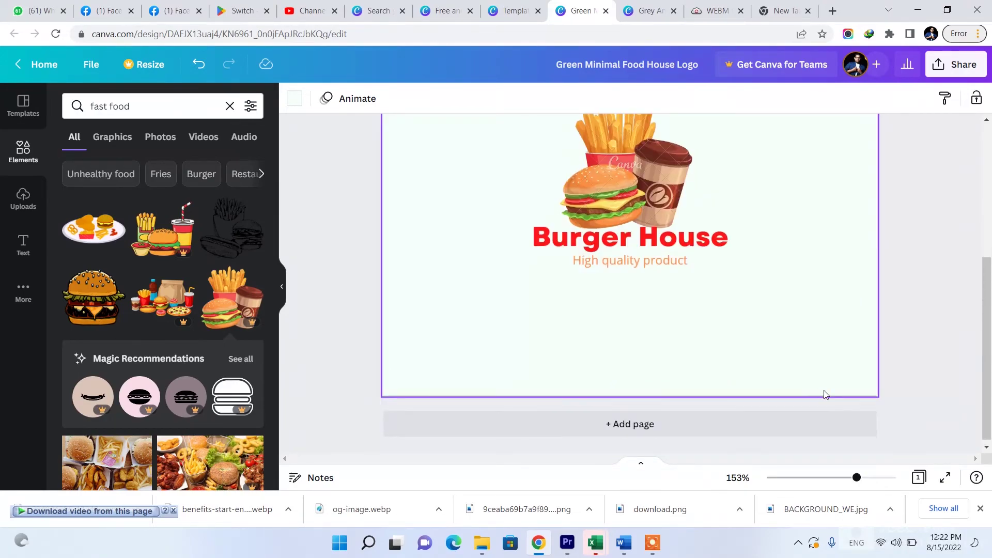
scroll(825, 394, up, 3)
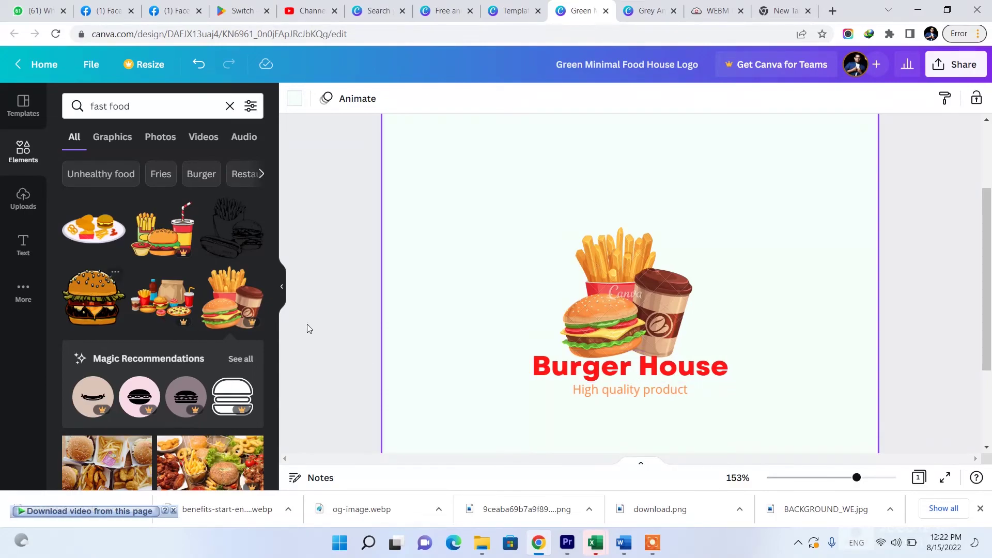
scroll(248, 355, down, 3)
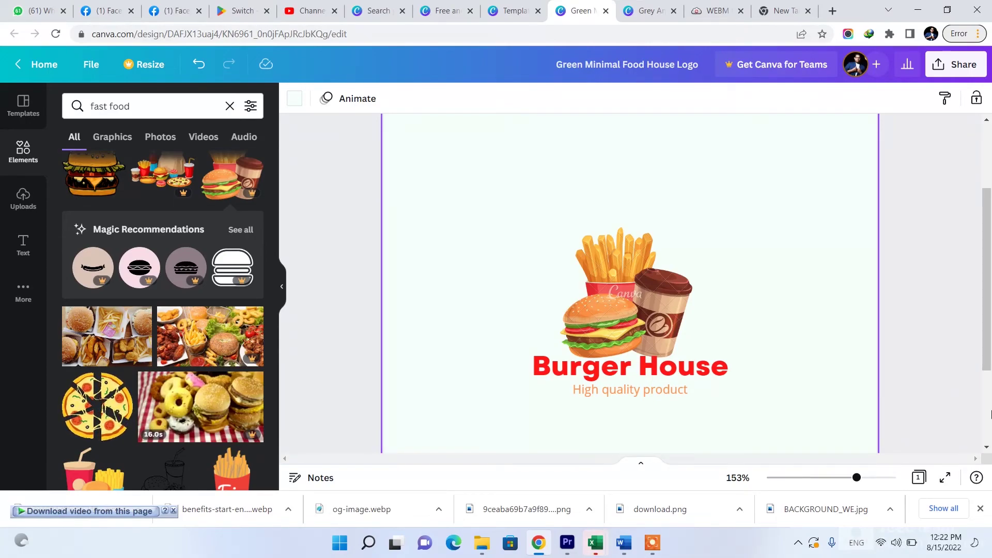
click(653, 542)
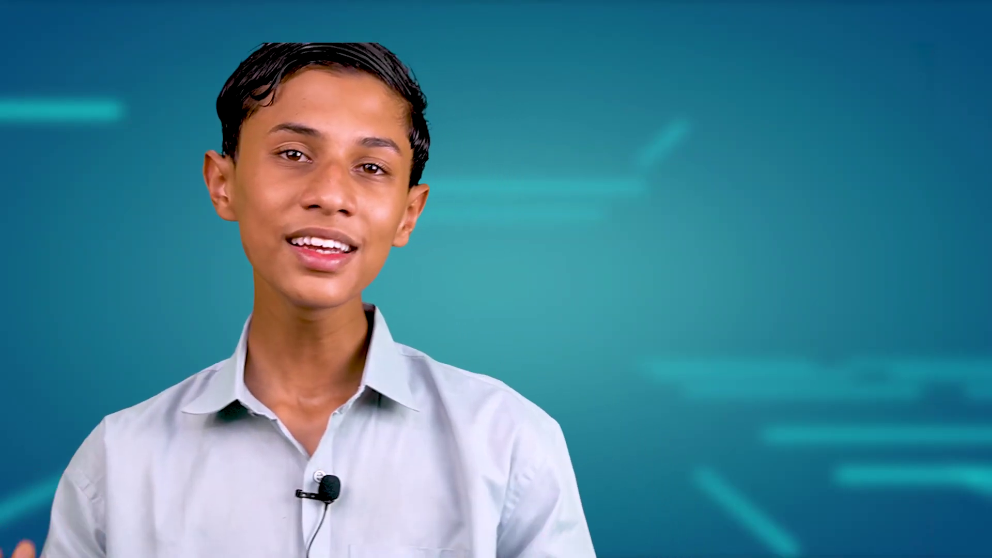